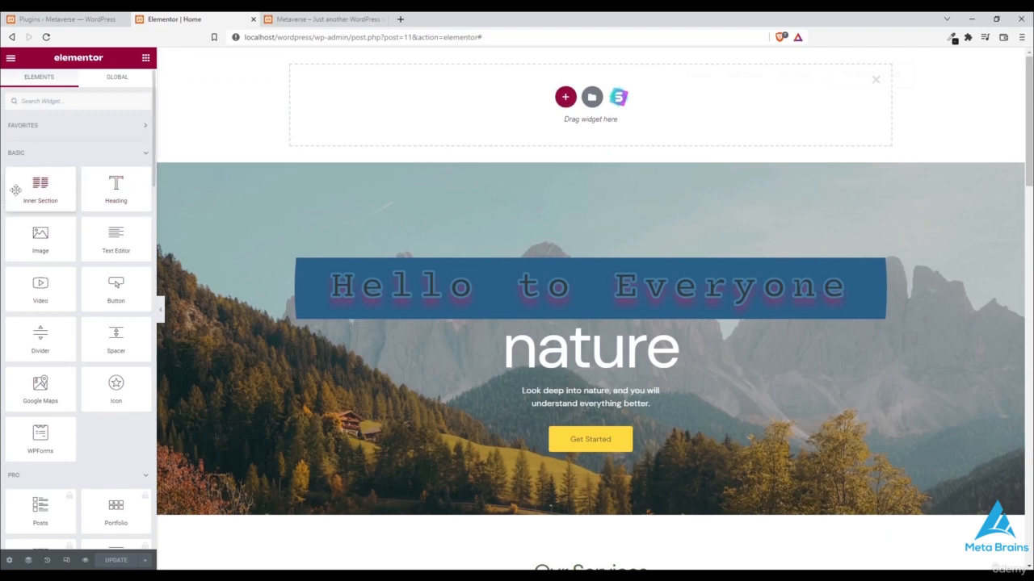
drag(30, 189, 507, 89)
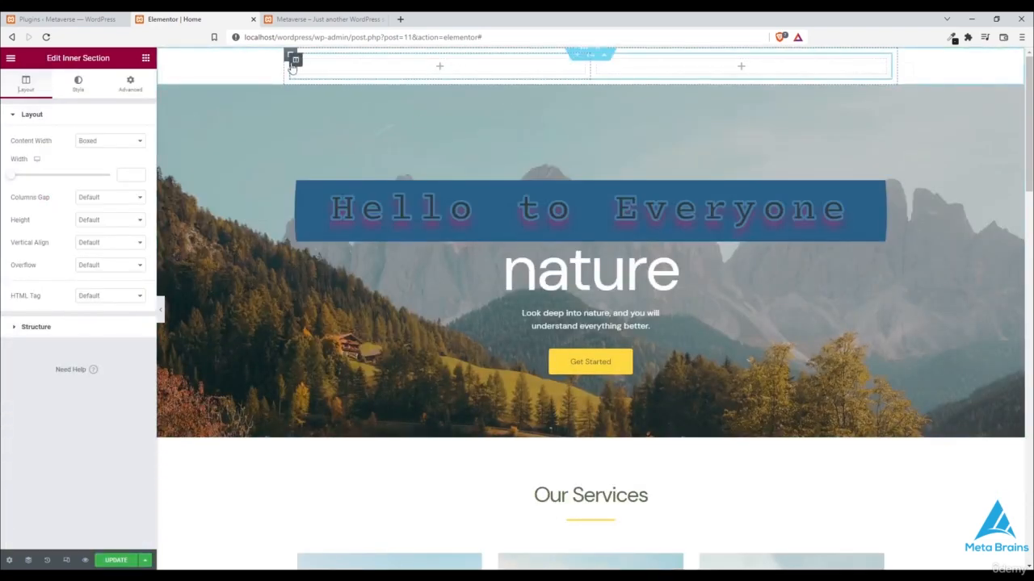
click(294, 61)
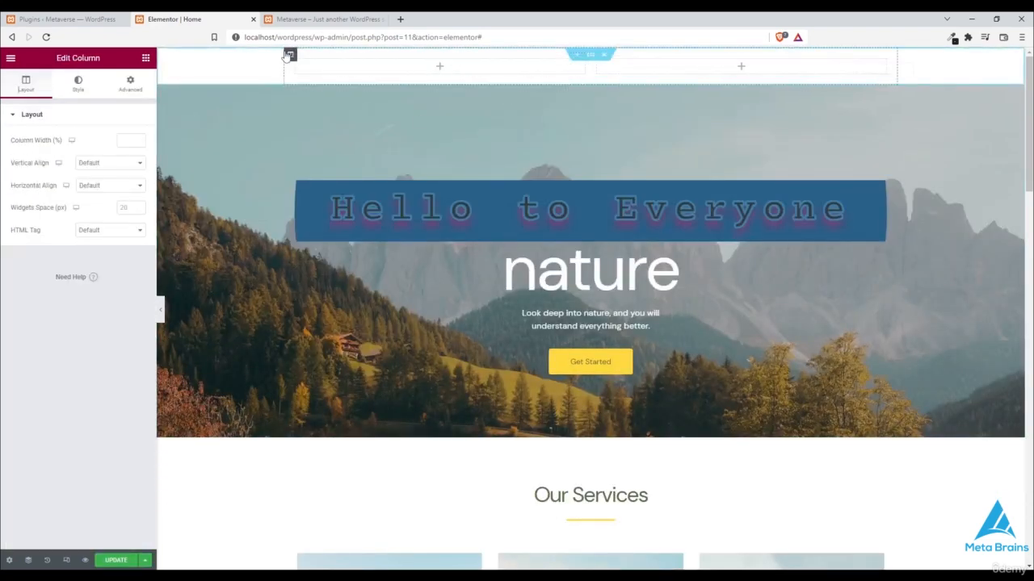
click(309, 69)
click(297, 64)
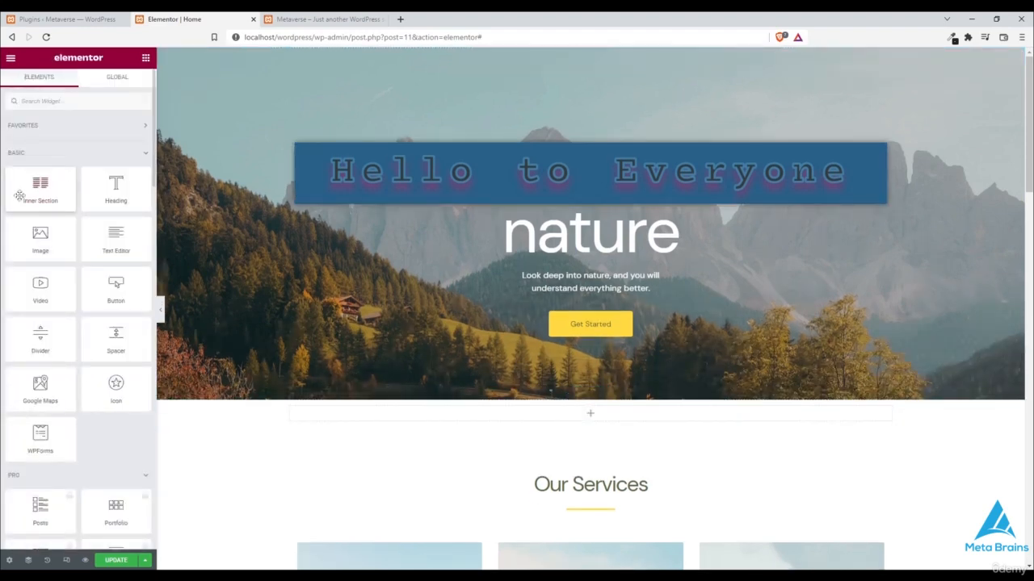
- Add a Heading widget to the empty section below the hero, title it "Hello world" and center it
drag(115, 189, 587, 413)
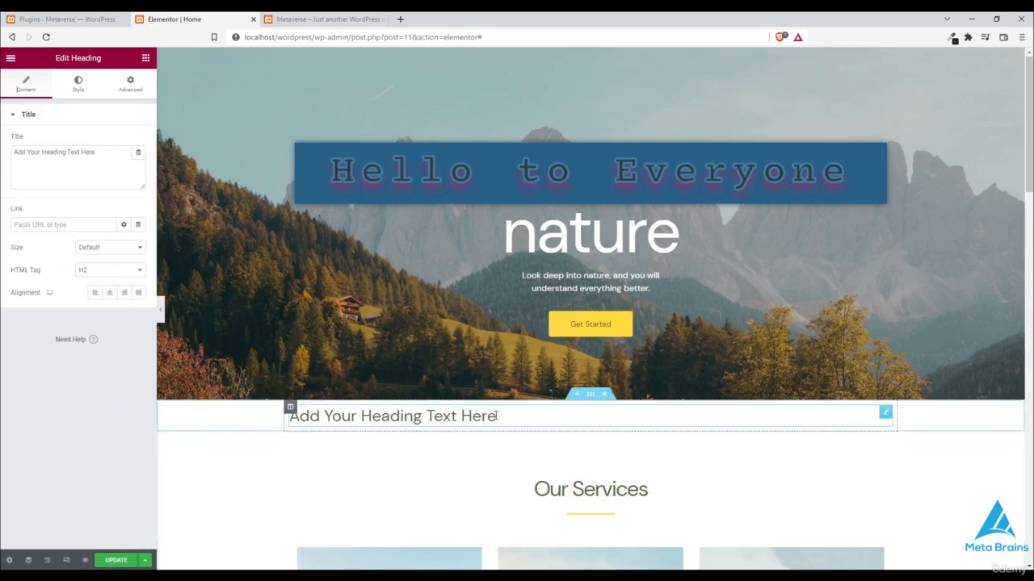
drag(496, 416, 4, 156)
text(Hello world)
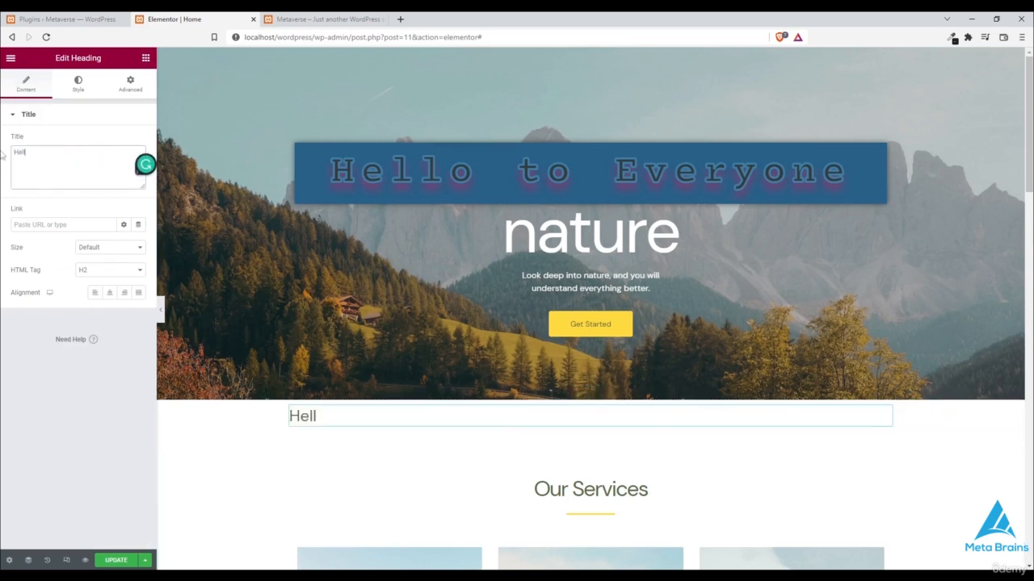
click(109, 293)
- Set the Hello world heading's typography to size 72 px and weight 700
click(77, 83)
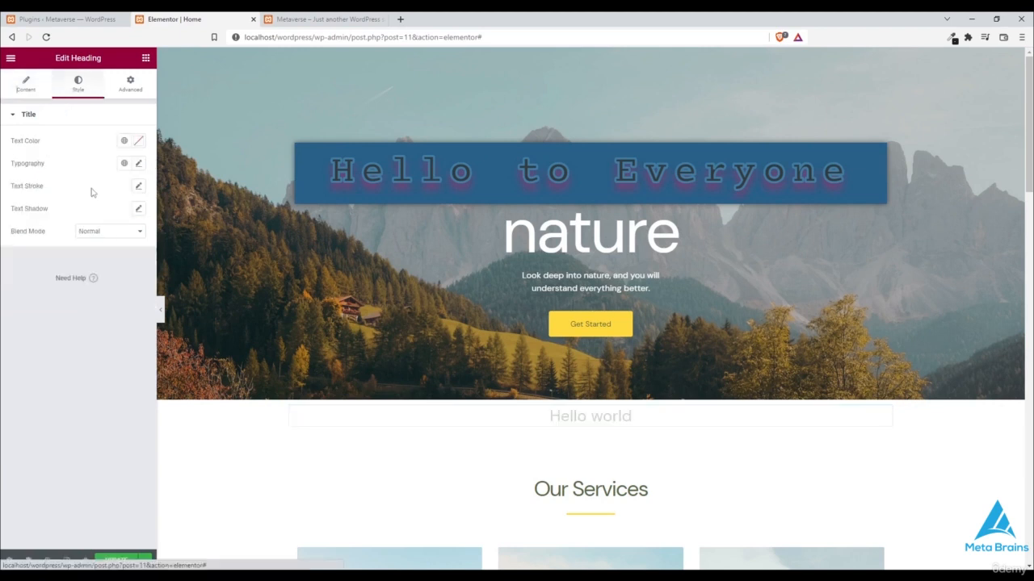
click(139, 165)
drag(17, 249, 49, 258)
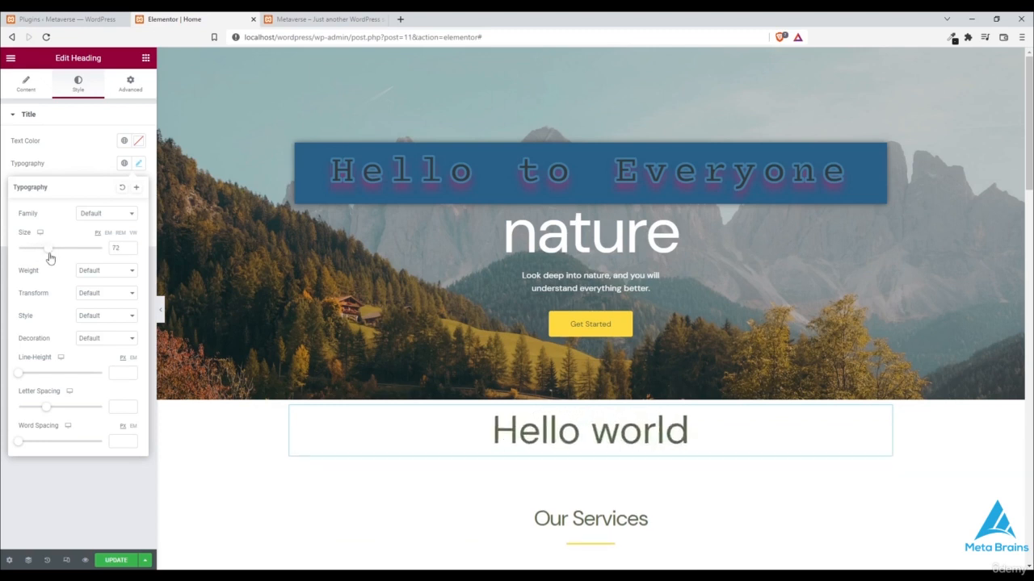
click(105, 273)
click(109, 338)
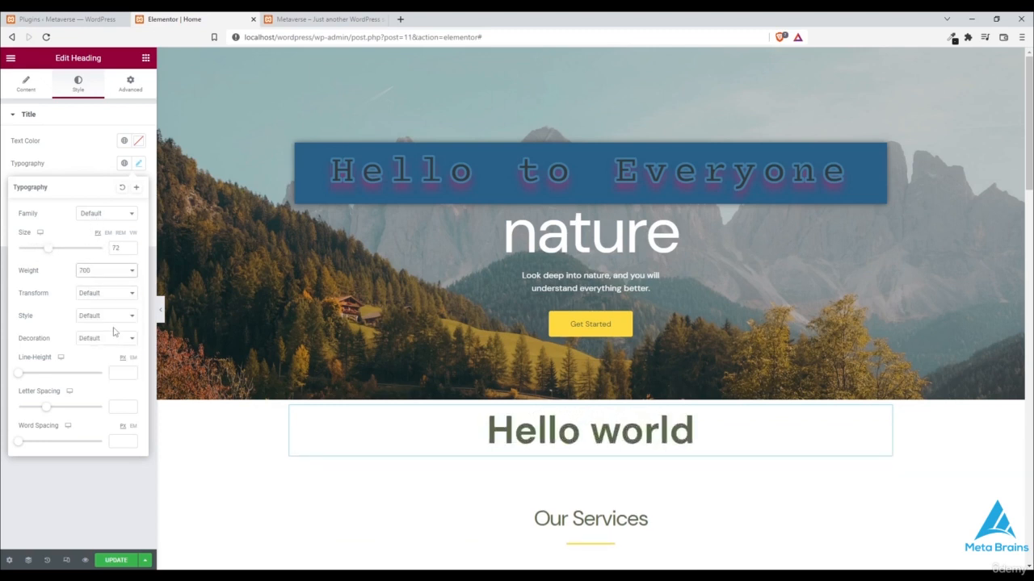
- Set the heading's letter spacing to 8.8 and word spacing to 0, keeping the default font style
click(110, 320)
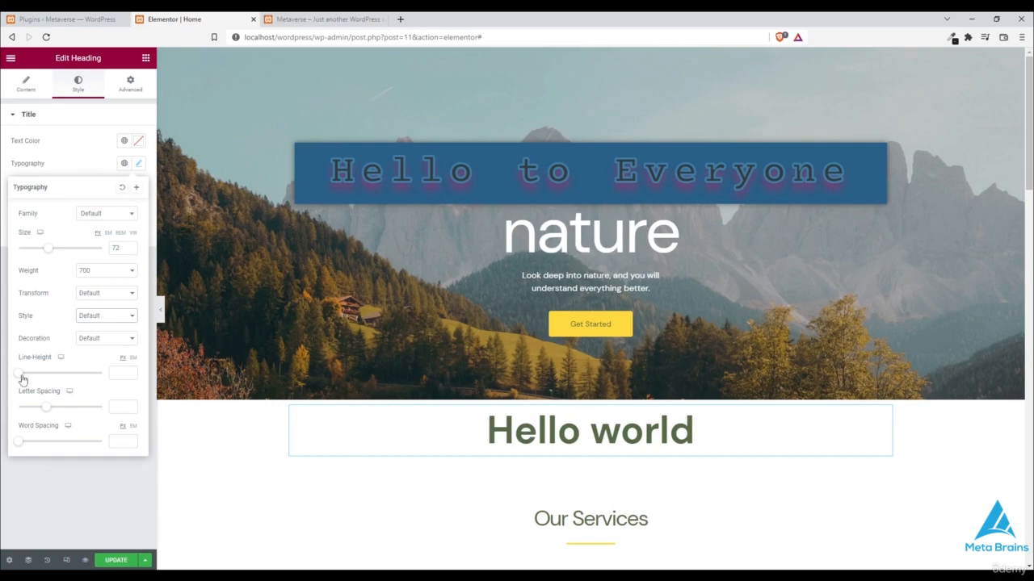
click(21, 377)
drag(48, 414, 98, 414)
mouse_move(17, 441)
mouse_down()
mouse_move(50, 443)
mouse_move(11, 443)
mouse_up()
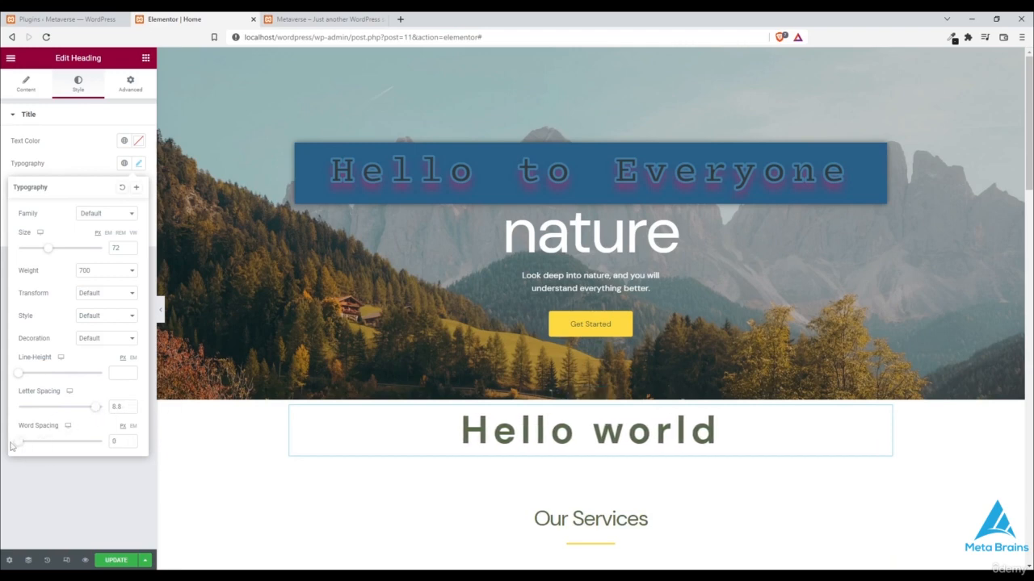
click(8, 114)
- Unlink the heading's margin values and set its top margin to 100 px
click(32, 87)
click(134, 86)
click(24, 154)
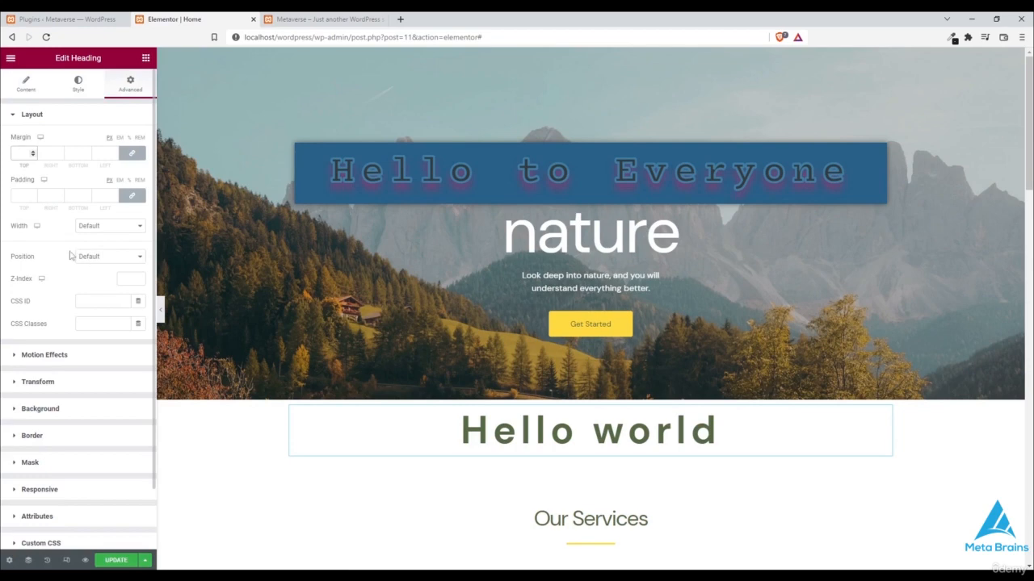
click(133, 154)
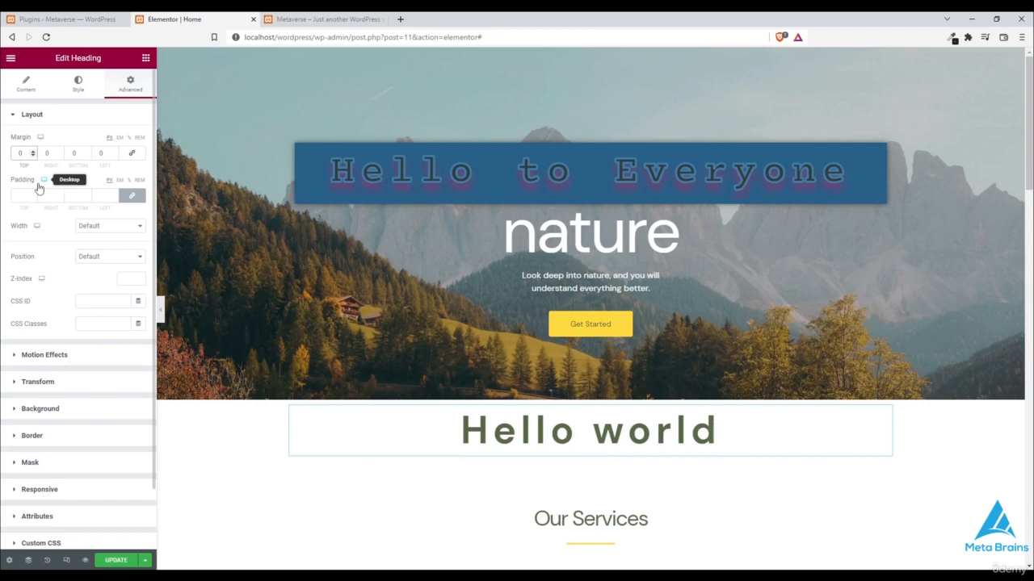
text(100)
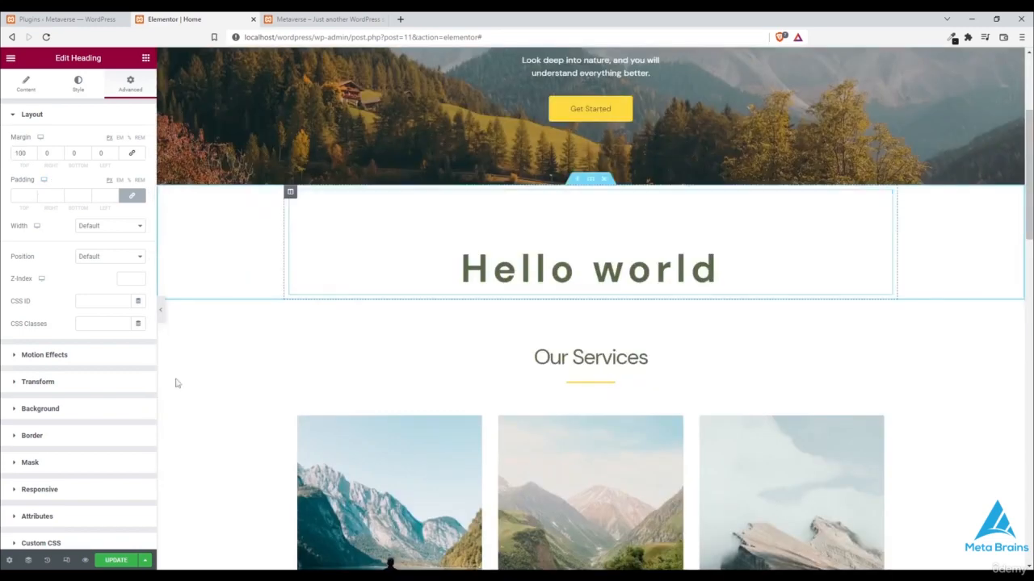
- Update the page and reload the live Metaverse site to check the new heading
click(116, 559)
click(323, 18)
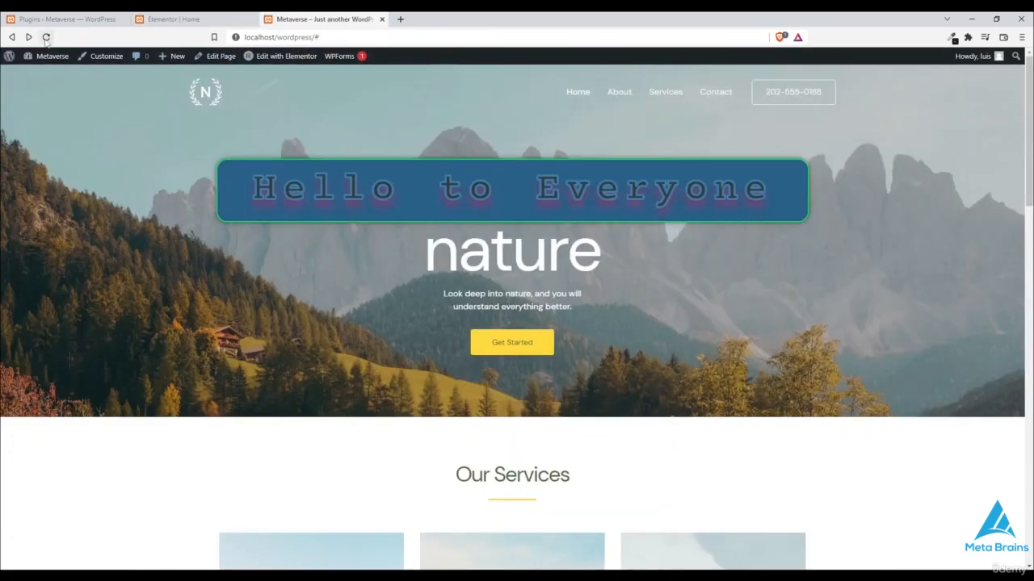
click(46, 38)
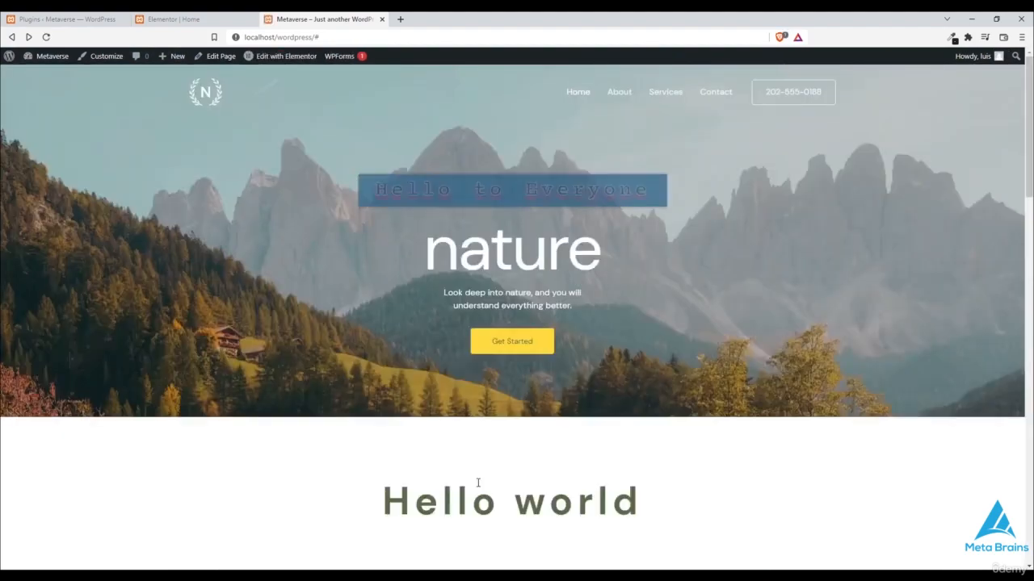
scroll(477, 480, down, 3)
scroll(442, 266, up, 3)
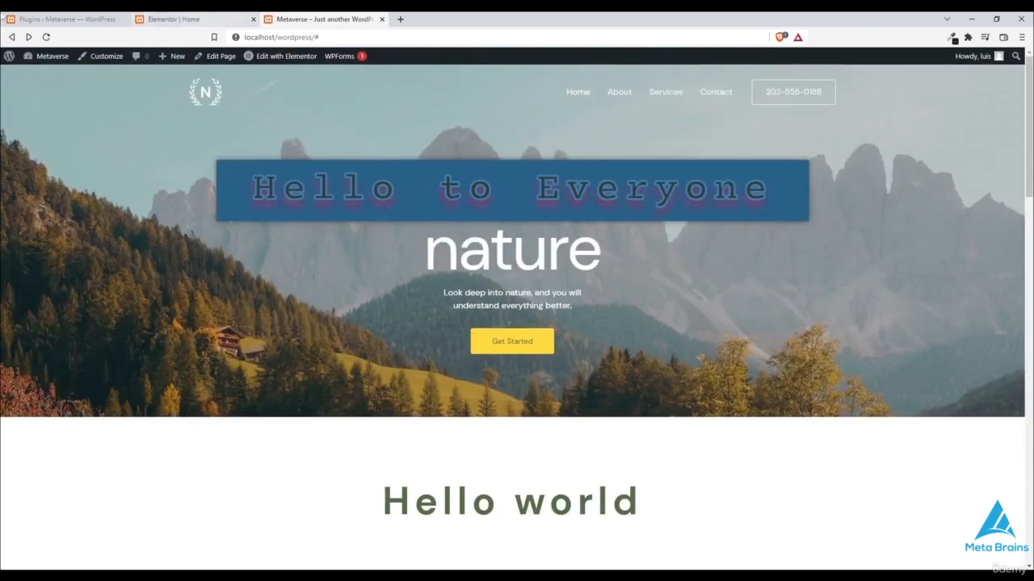
- Return to the Elementor editor and add an Image widget directly below the Hello world heading
key(ctrl+Tab)
key(ctrl+Tab)
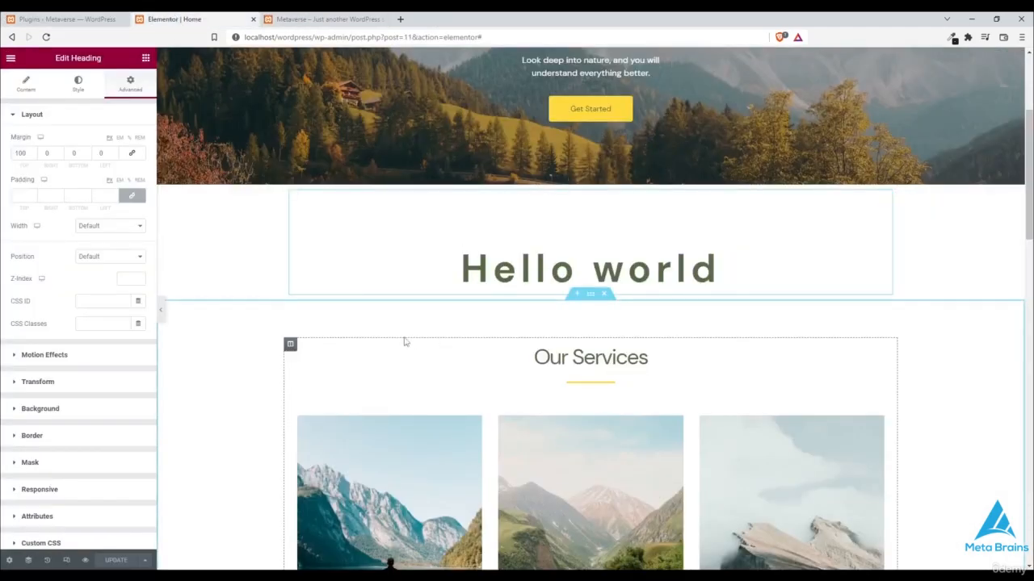
scroll(404, 342, up, 3)
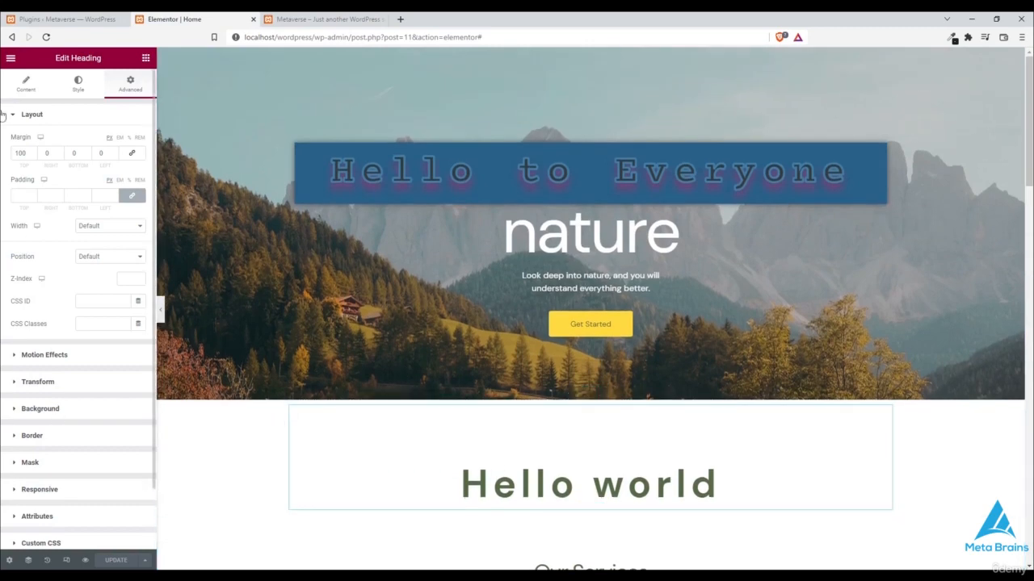
click(11, 57)
click(11, 57)
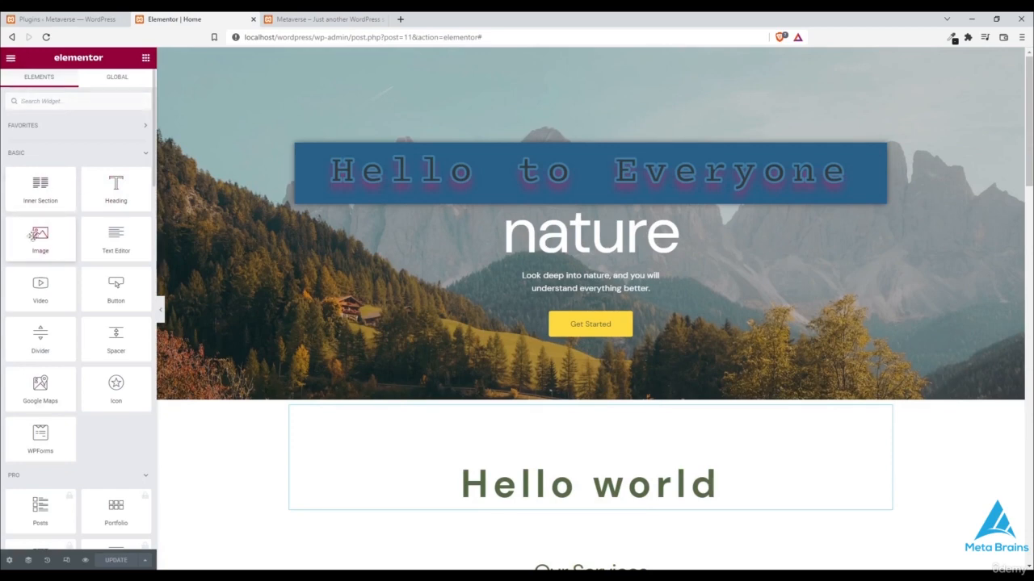
drag(30, 235, 716, 503)
scroll(531, 429, down, 5)
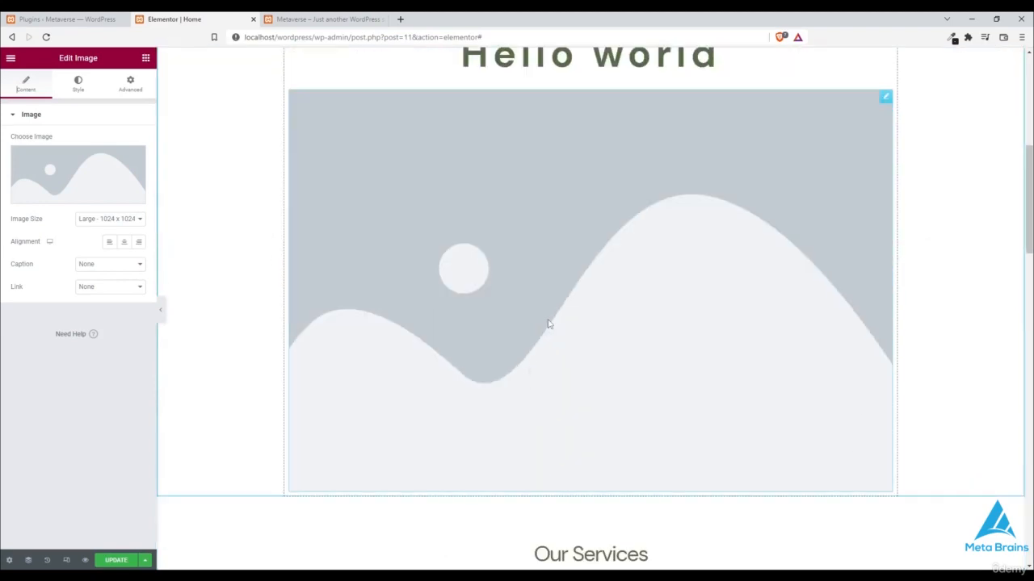
- Insert the free Pixabay photo of cloud-covered mountains above a blue lake into the Image widget
click(75, 198)
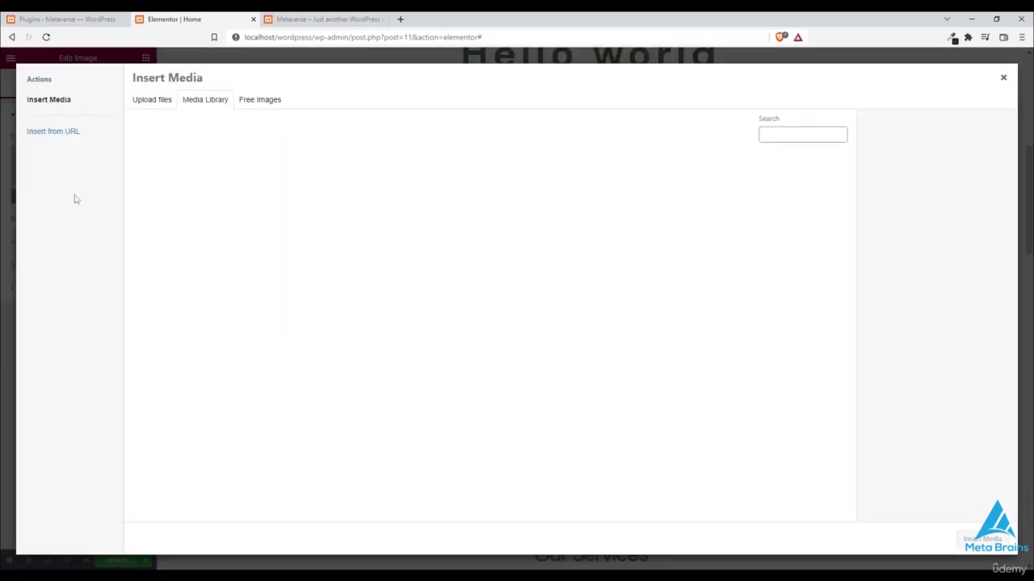
click(151, 113)
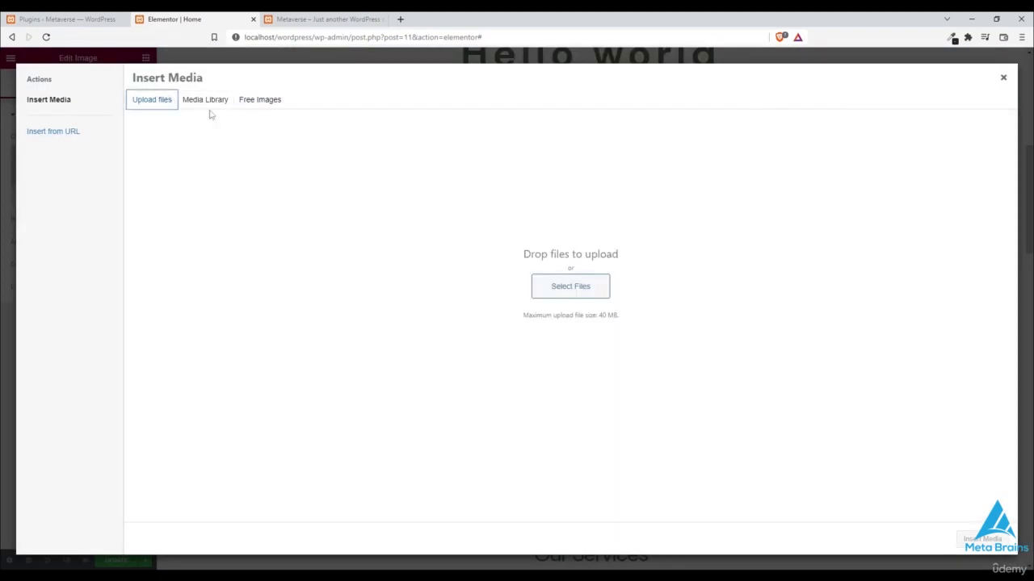
click(207, 105)
click(267, 101)
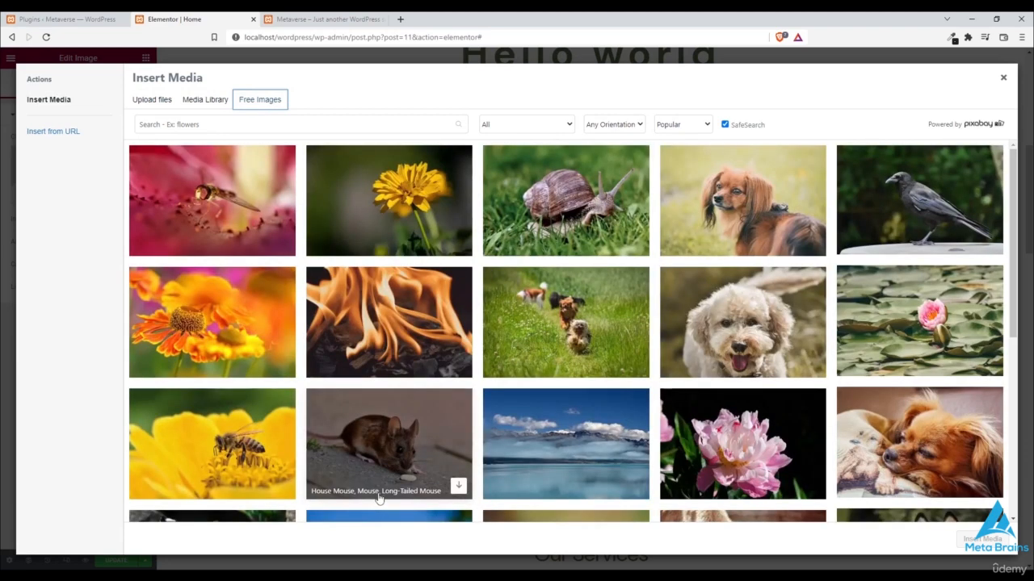
scroll(394, 370, down, 2)
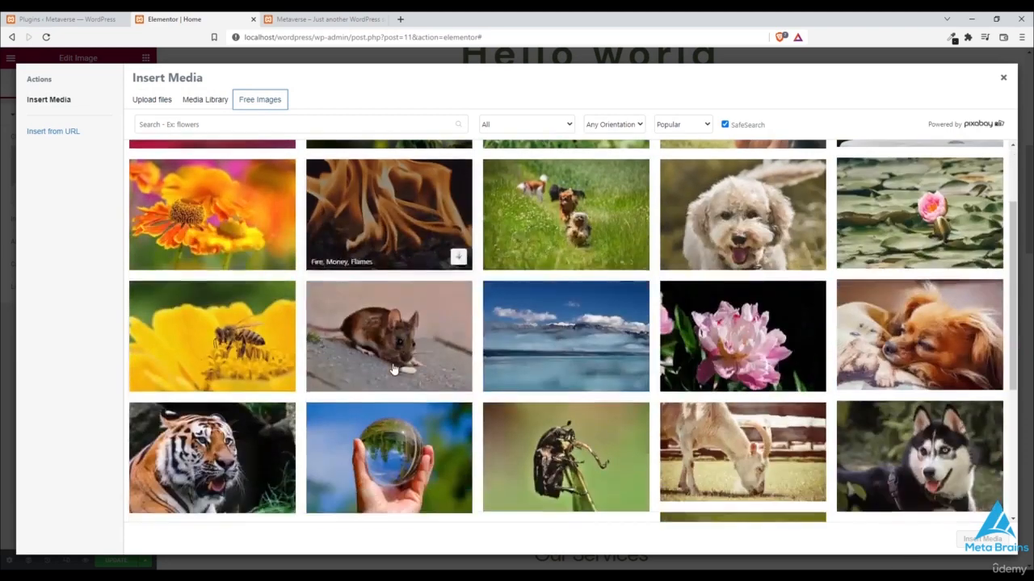
click(543, 336)
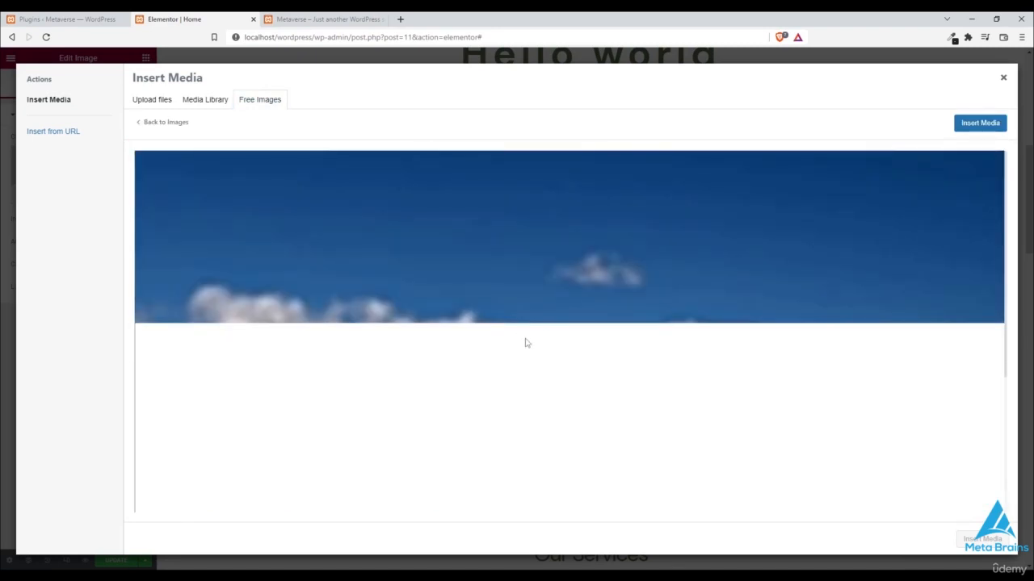
click(979, 124)
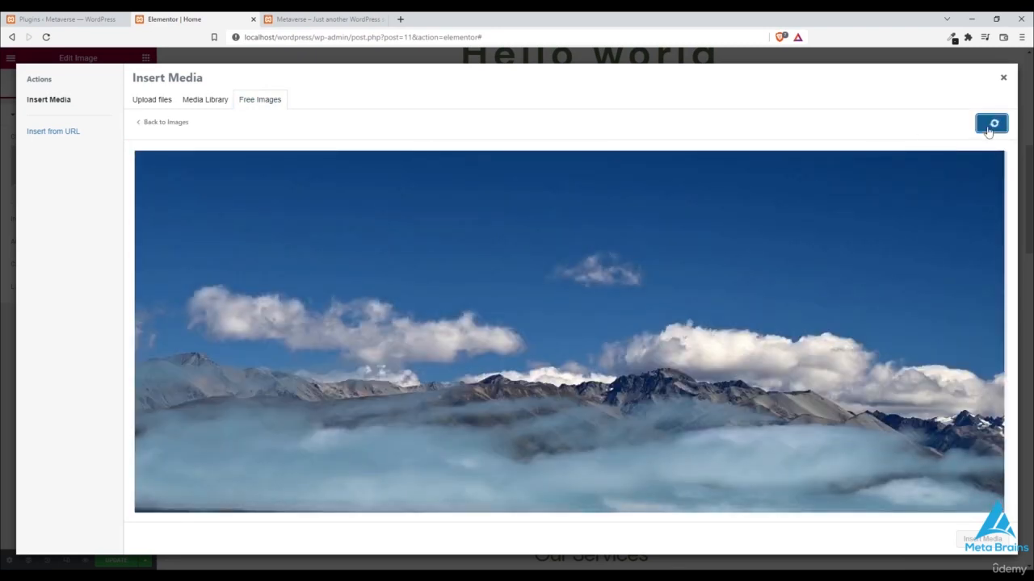
- Set the image size to Medium - 300 x 300 and the alignment to center
scroll(635, 454, up, 3)
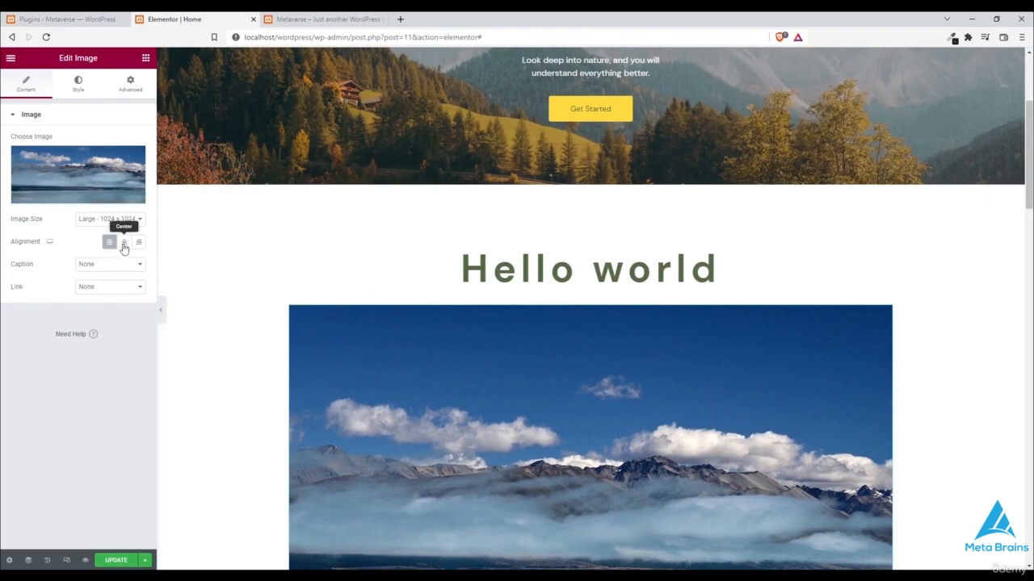
click(139, 219)
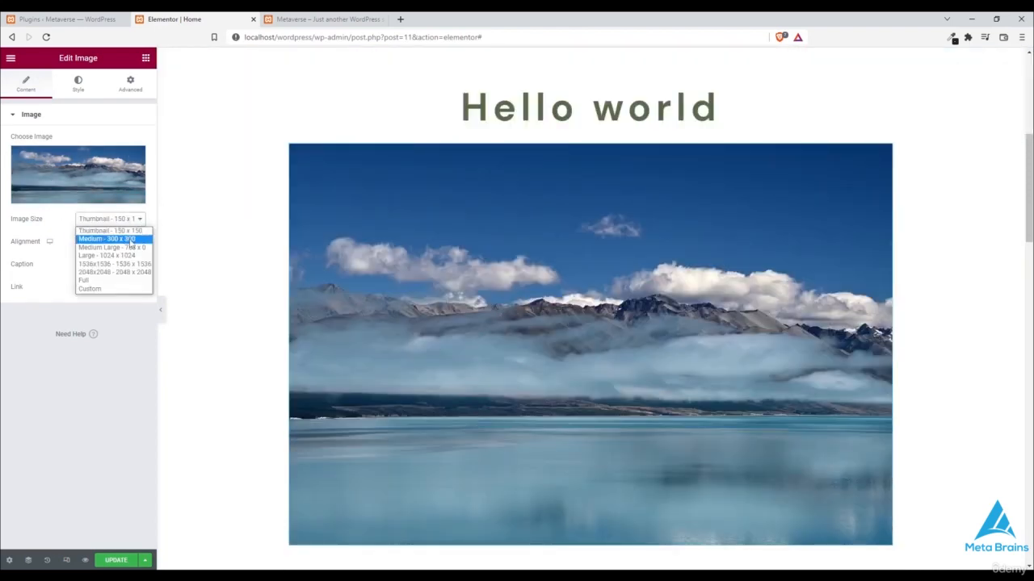
click(129, 239)
click(137, 220)
click(136, 241)
- Give the image a custom caption reading "clouds"
click(128, 265)
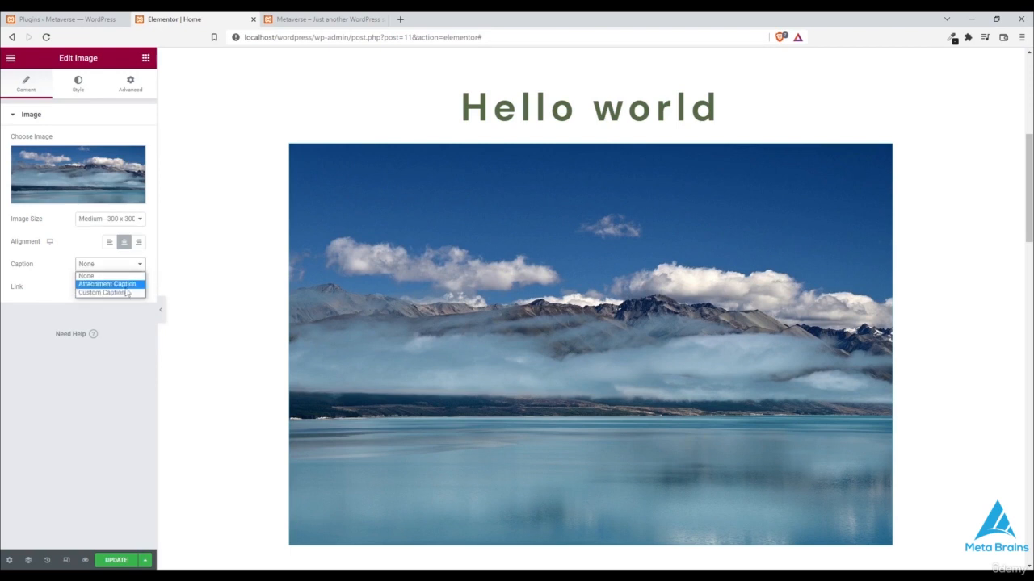
click(127, 295)
click(97, 288)
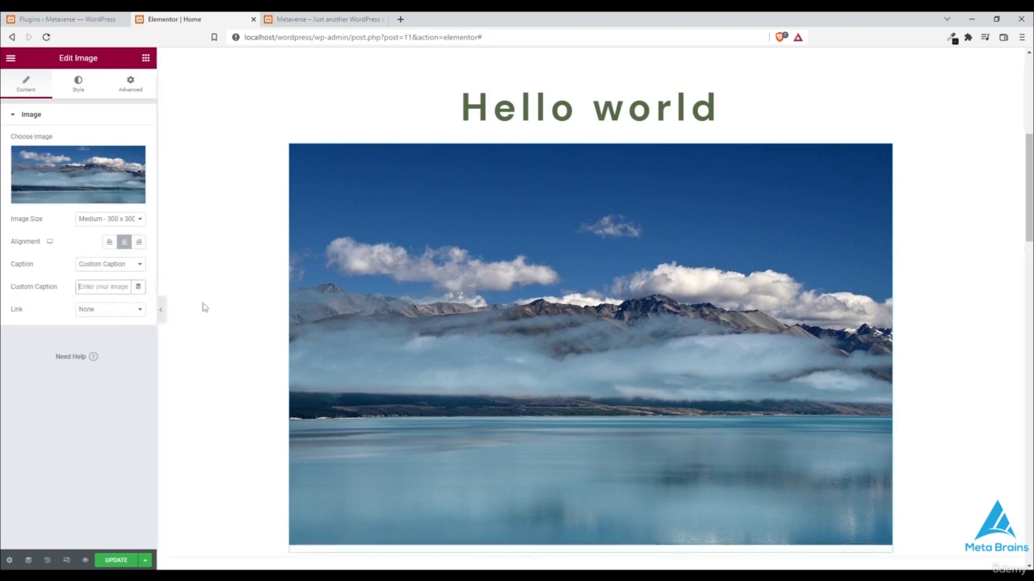
text(clouds)
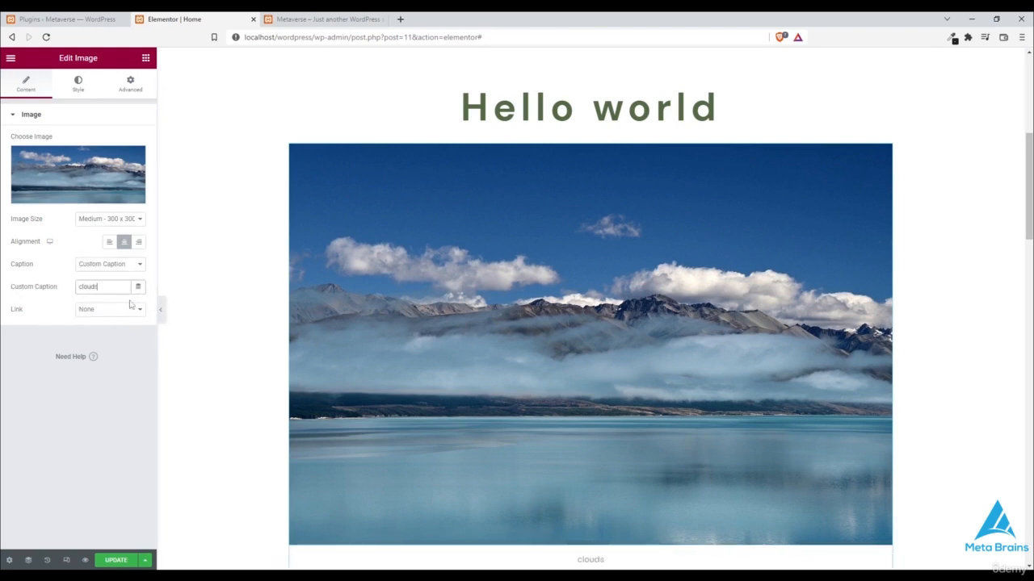
click(125, 313)
click(131, 315)
click(139, 312)
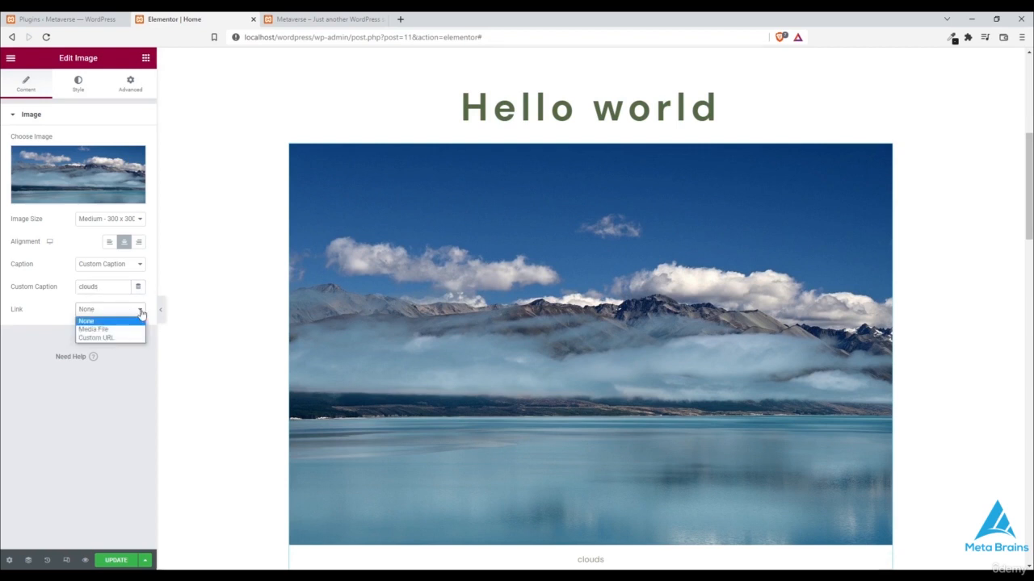
click(141, 312)
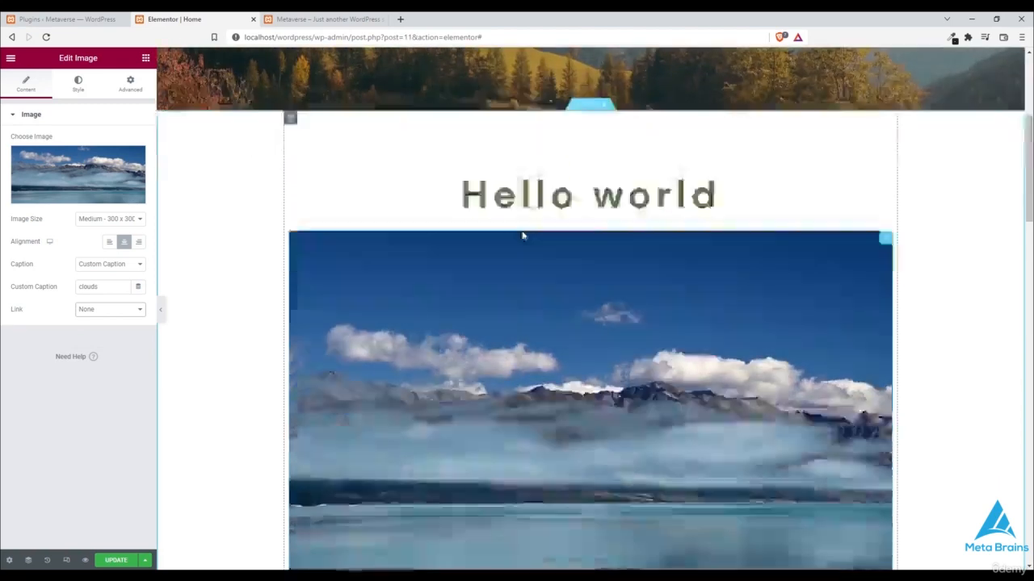
- Remove the chosen mountain lake photo from the Image widget
scroll(423, 225, up, 3)
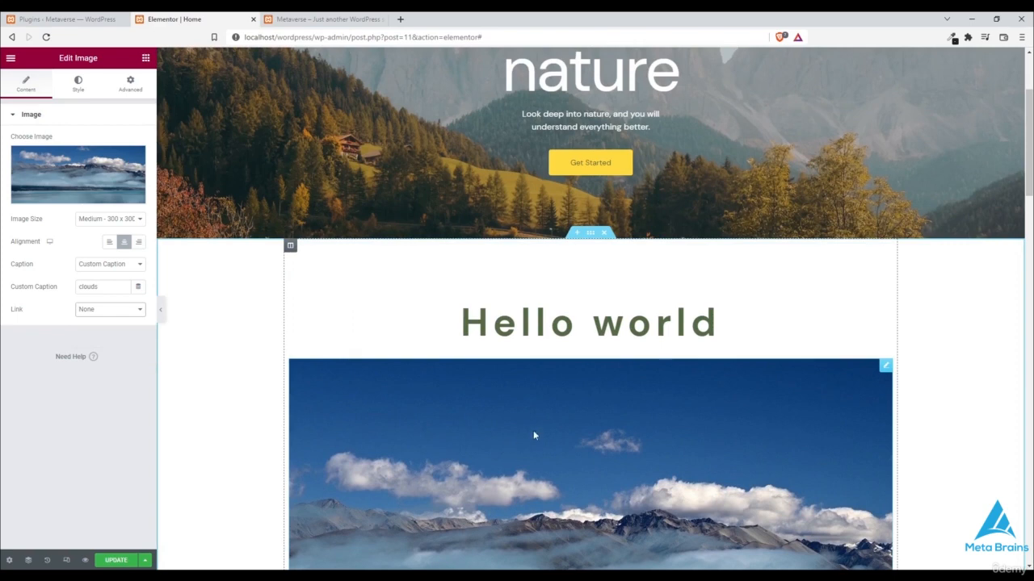
scroll(547, 434, down, 3)
click(137, 197)
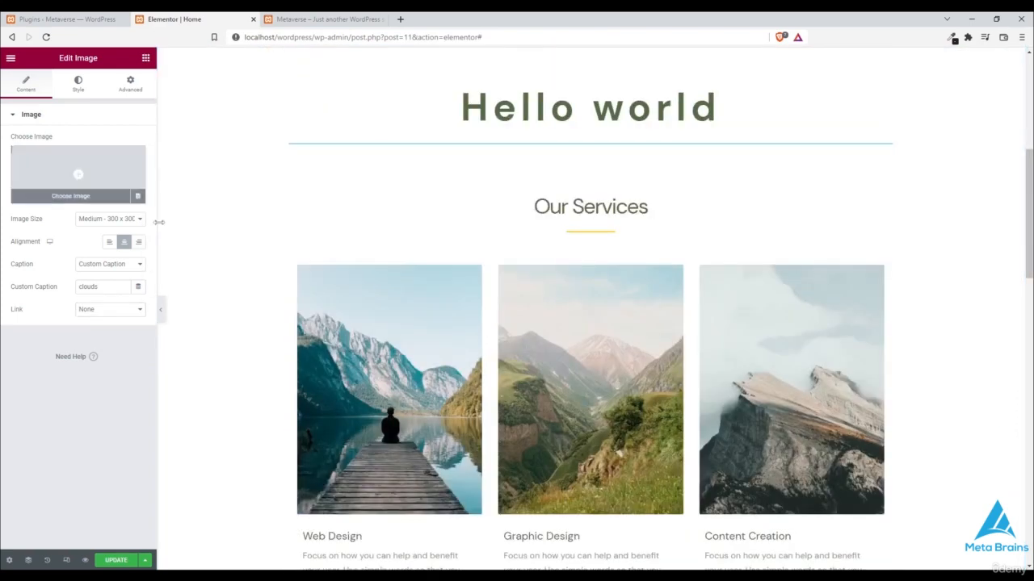
- Add a second Image widget directly below the emptied one under the Hello world heading
scroll(383, 319, up, 2)
click(401, 197)
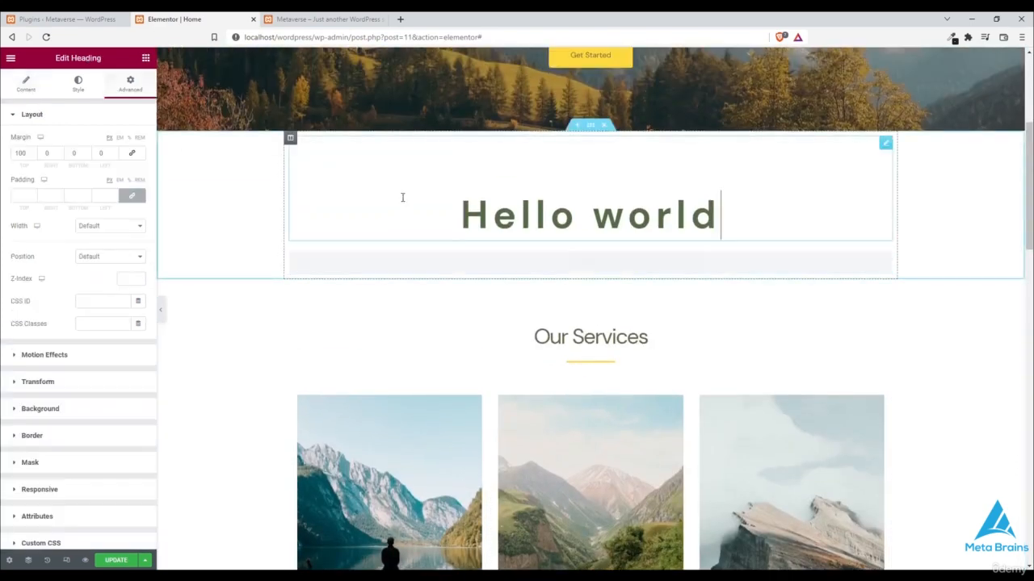
scroll(283, 161, up, 2)
click(146, 58)
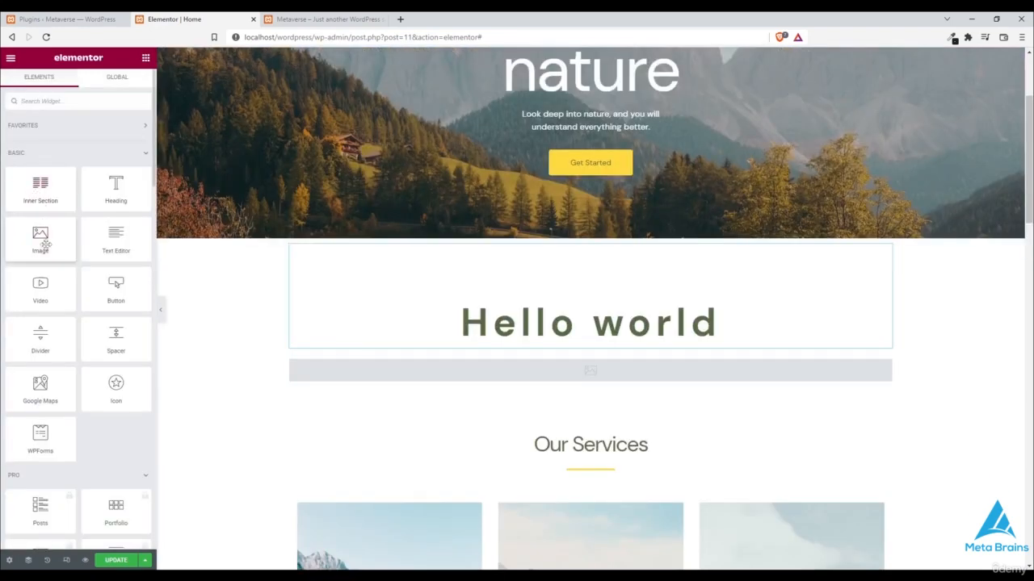
drag(41, 240, 590, 381)
scroll(447, 420, down, 3)
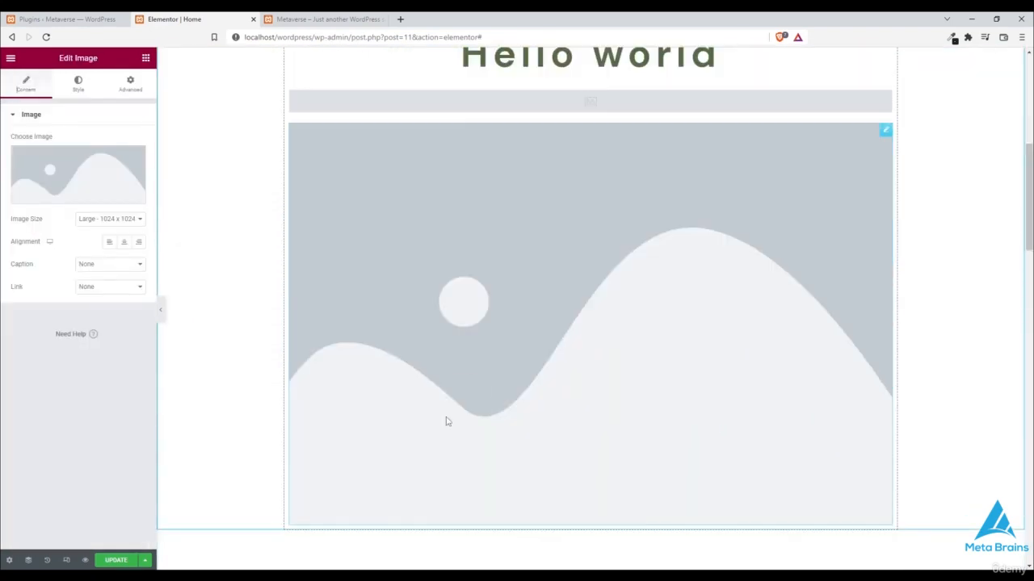
- Insert the lake-pukaki mountain lake photo from the media library into the new Image widget
click(105, 192)
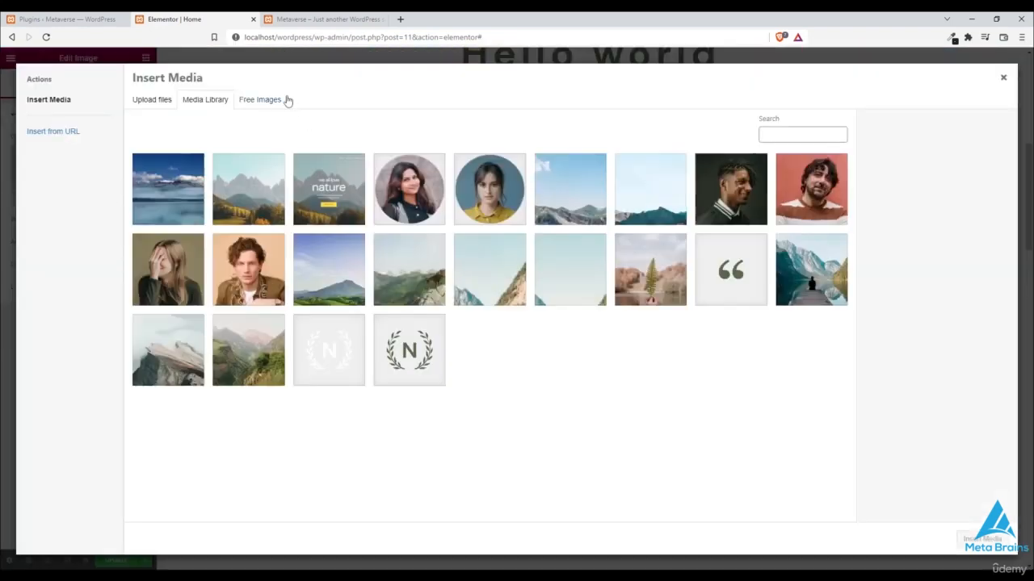
click(184, 195)
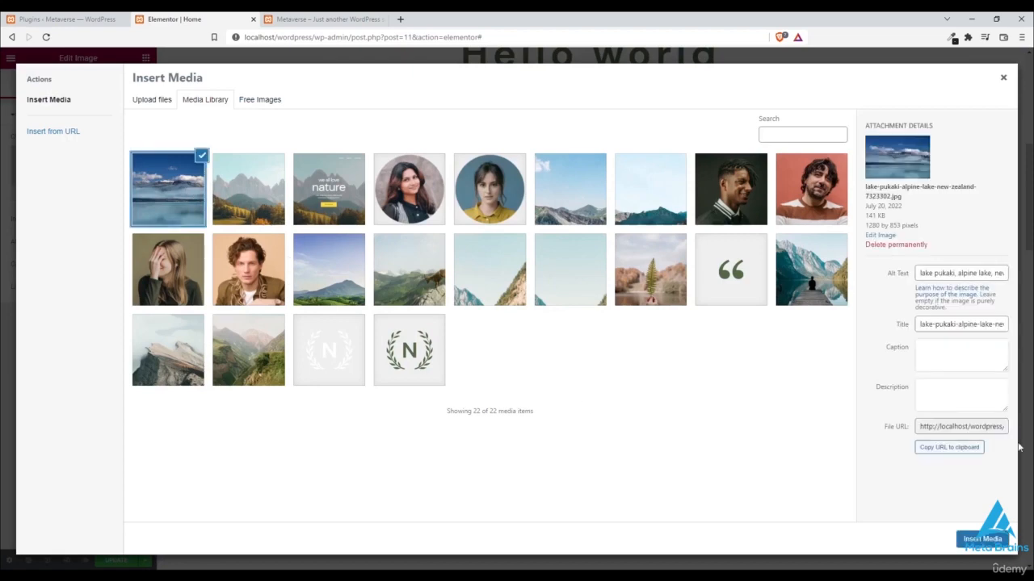
click(984, 539)
- Set the lake photo's image size to Medium - 300 x 300 and move it above the empty Image widget
scroll(344, 381, up, 3)
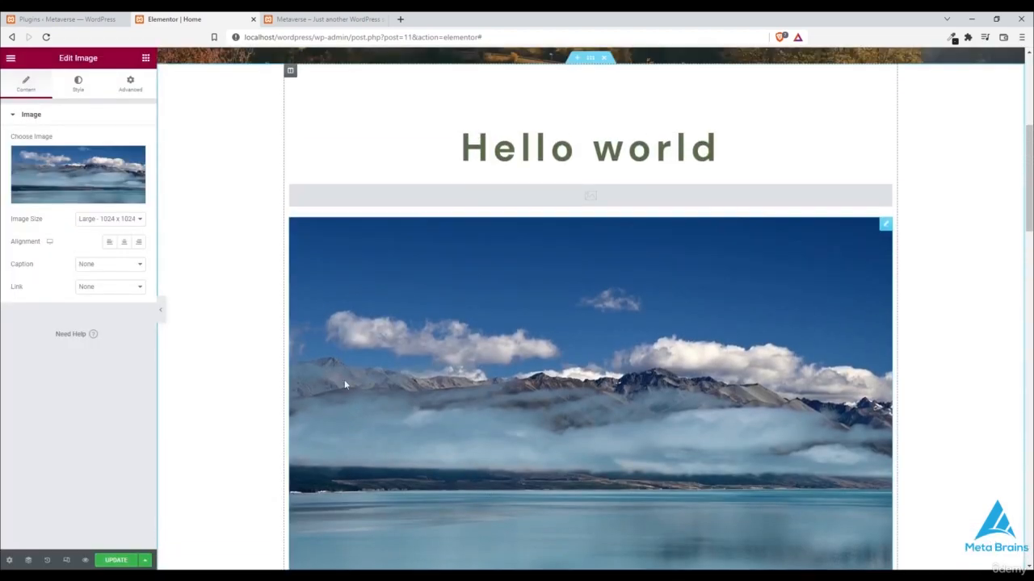
drag(514, 349, 521, 250)
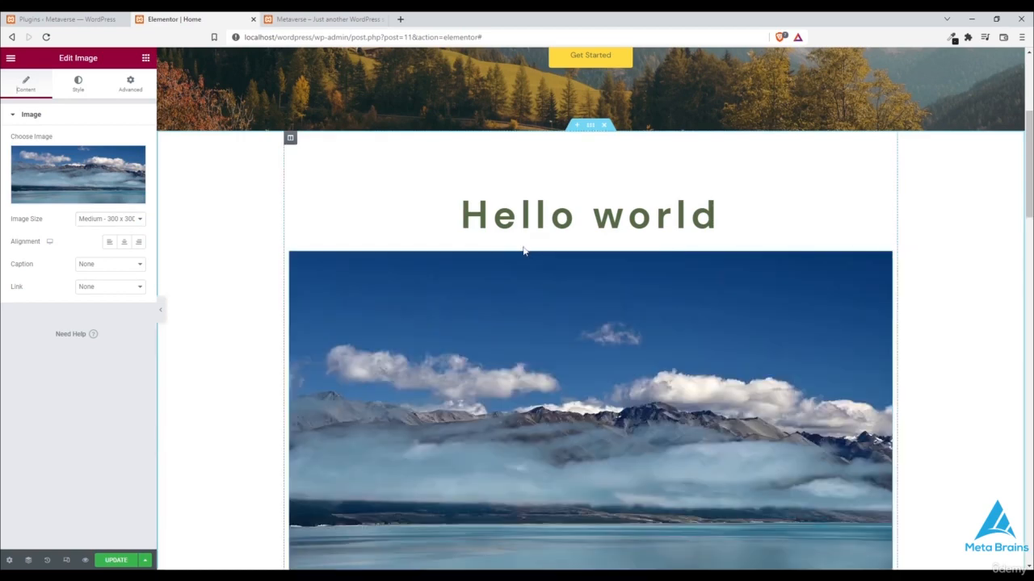
scroll(214, 419, down, 3)
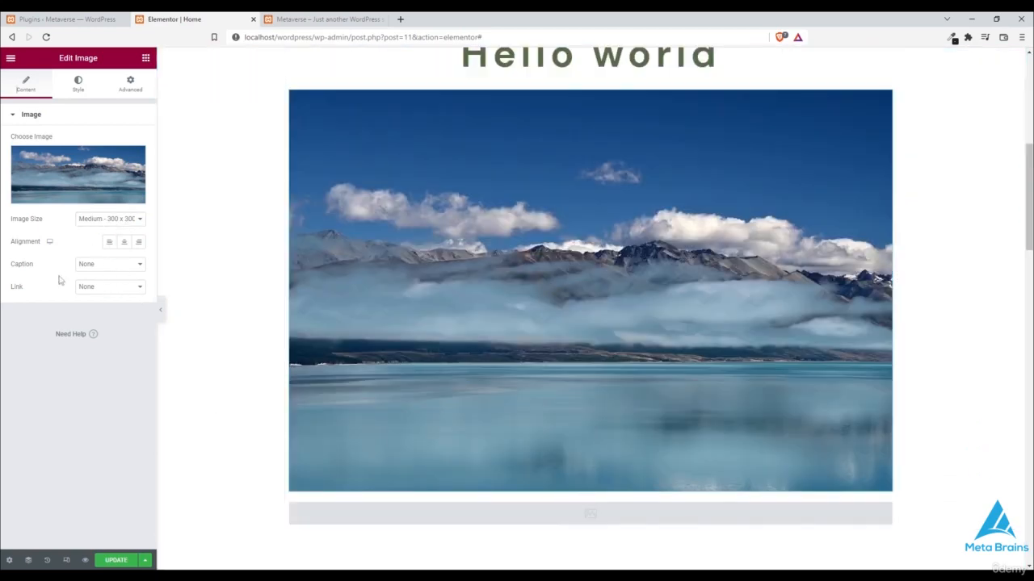
click(87, 287)
click(87, 295)
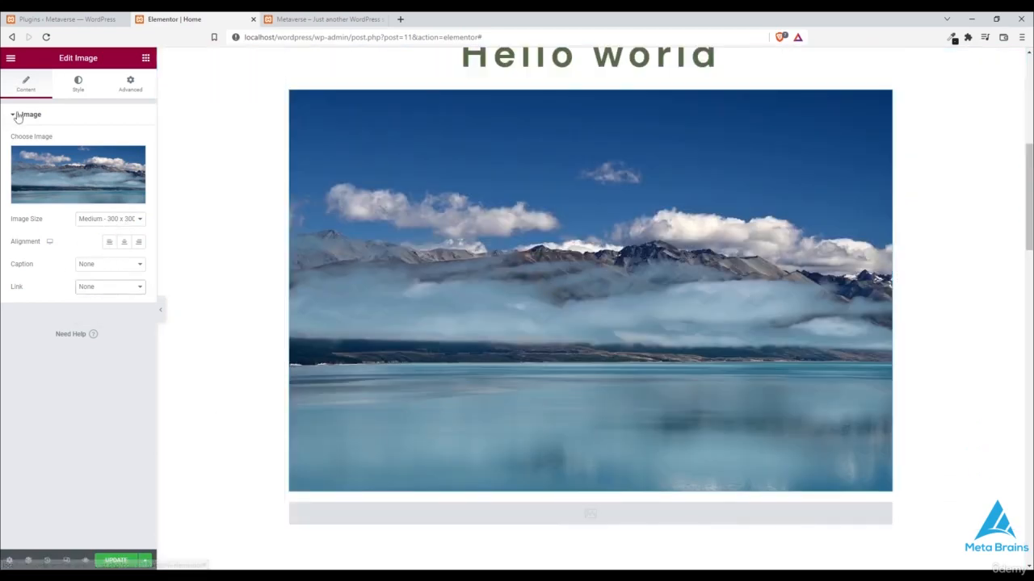
click(12, 117)
click(12, 117)
- Add a Text Editor widget between the Hello world heading and the lake photo
click(145, 57)
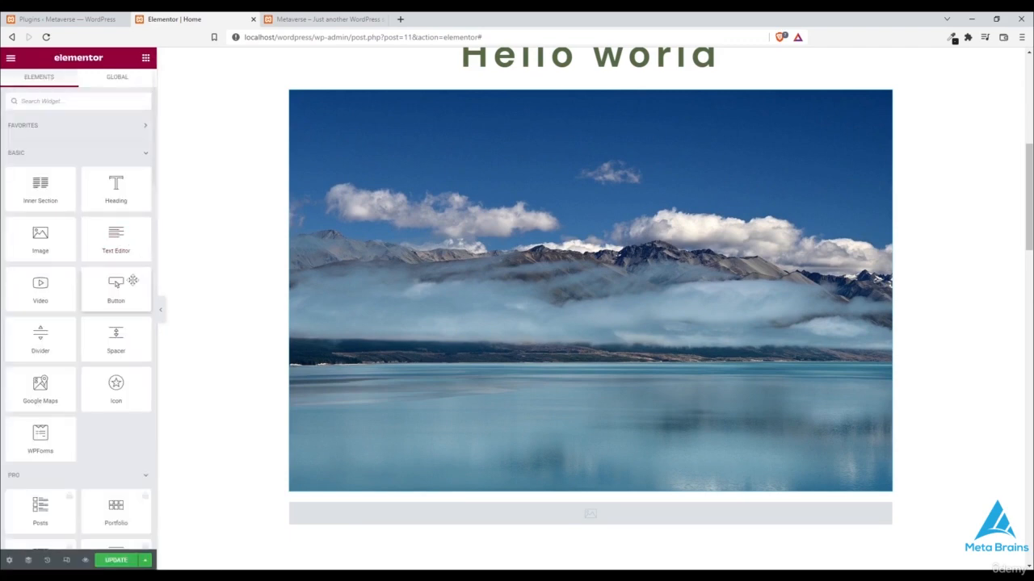
drag(109, 229, 525, 105)
drag(452, 243, 439, 113)
scroll(406, 168, up, 1)
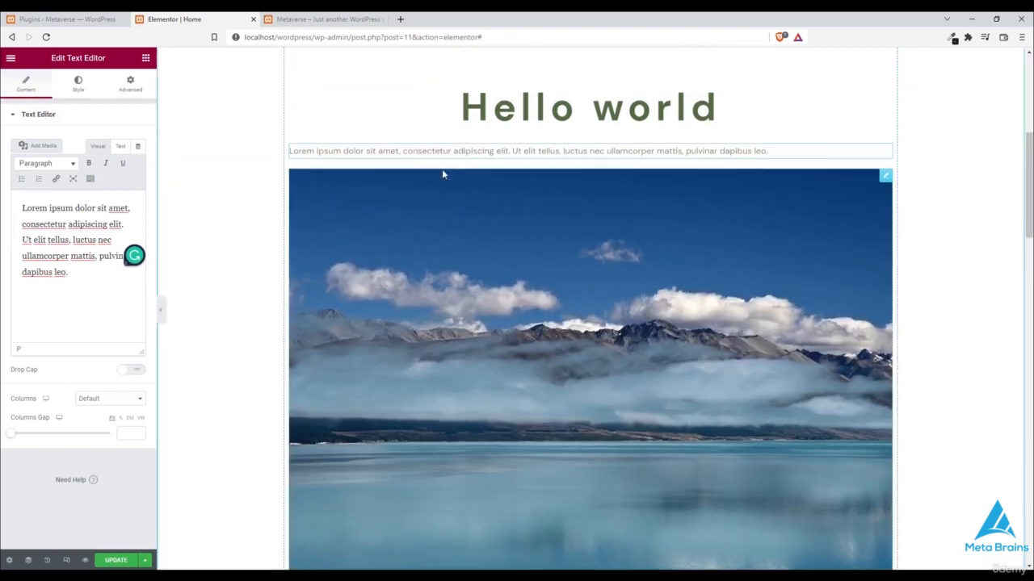
- Clear the placeholder paragraph in the Text Editor widget and undo the deletion
drag(789, 147, 282, 172)
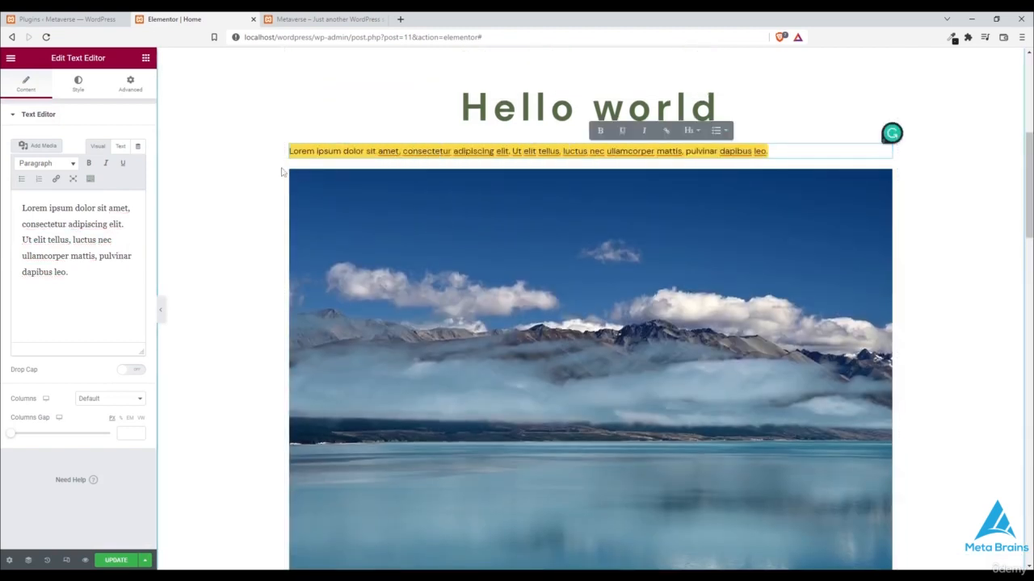
key(BackSpace)
click(193, 185)
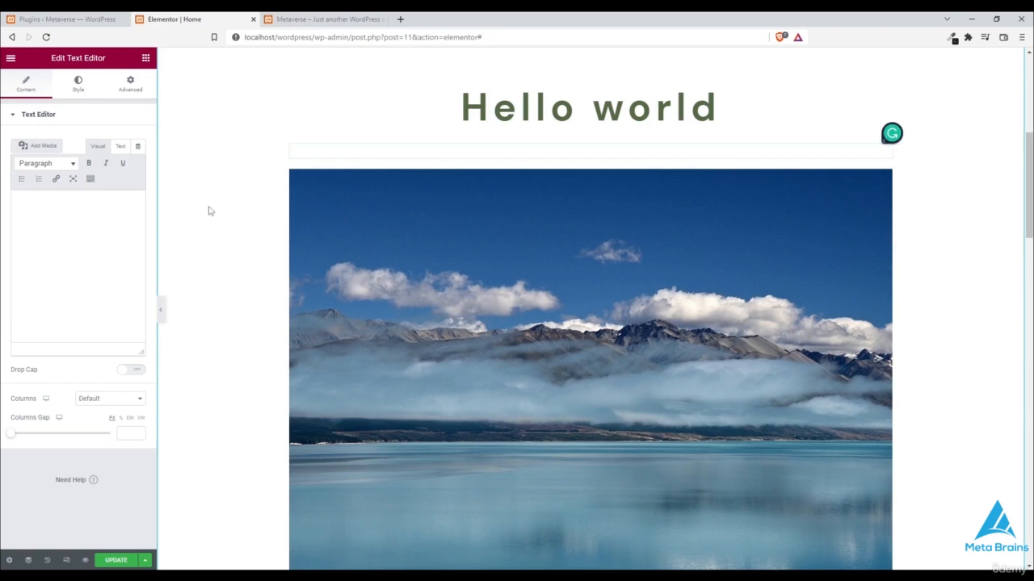
click(91, 218)
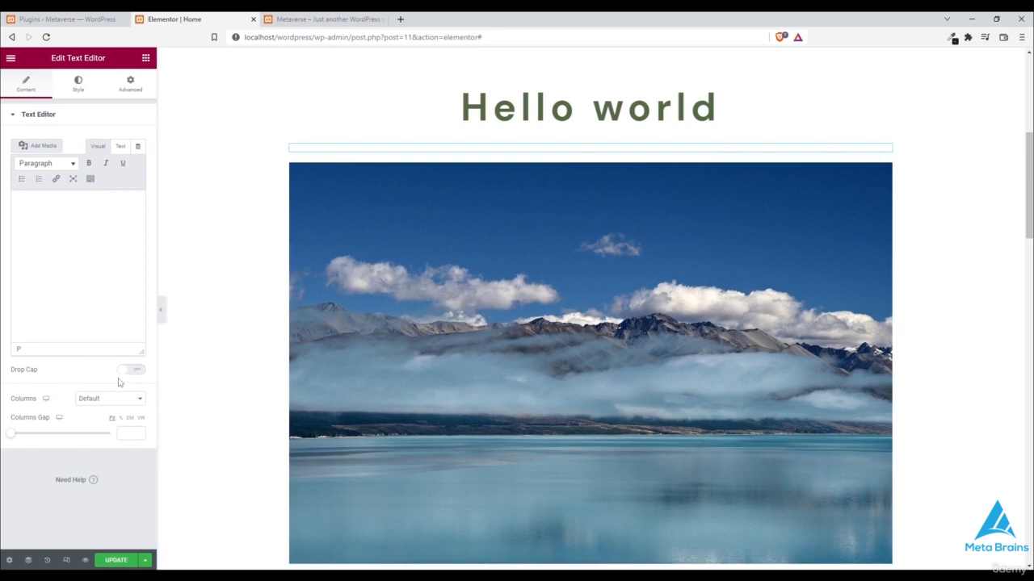
key(ctrl+z)
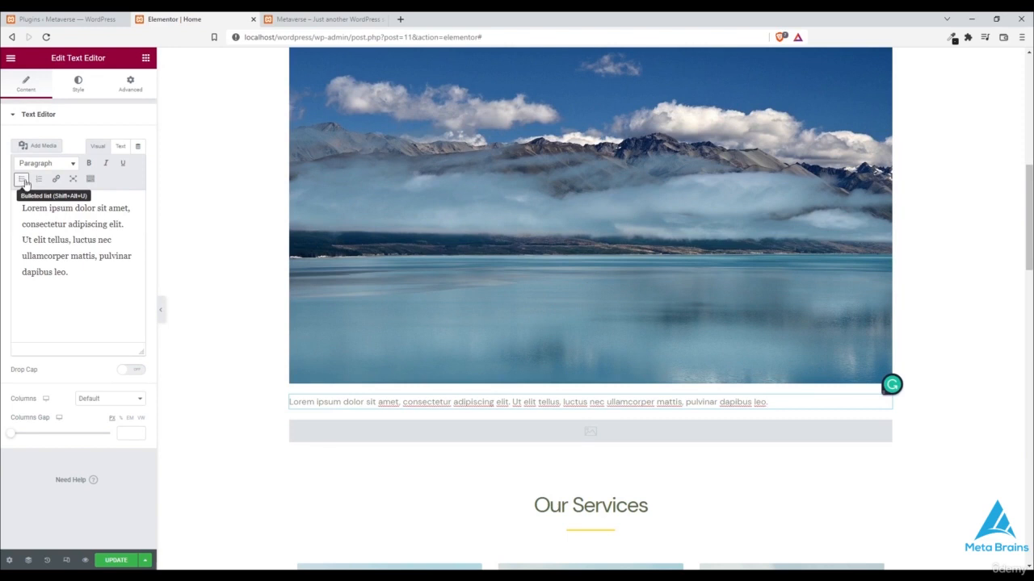
- Format the placeholder paragraph as a bulleted list, append "xdfzg" to it and add the bullets "afafa" and "a"
click(25, 181)
click(848, 429)
text(xdfzg)
key(Return)
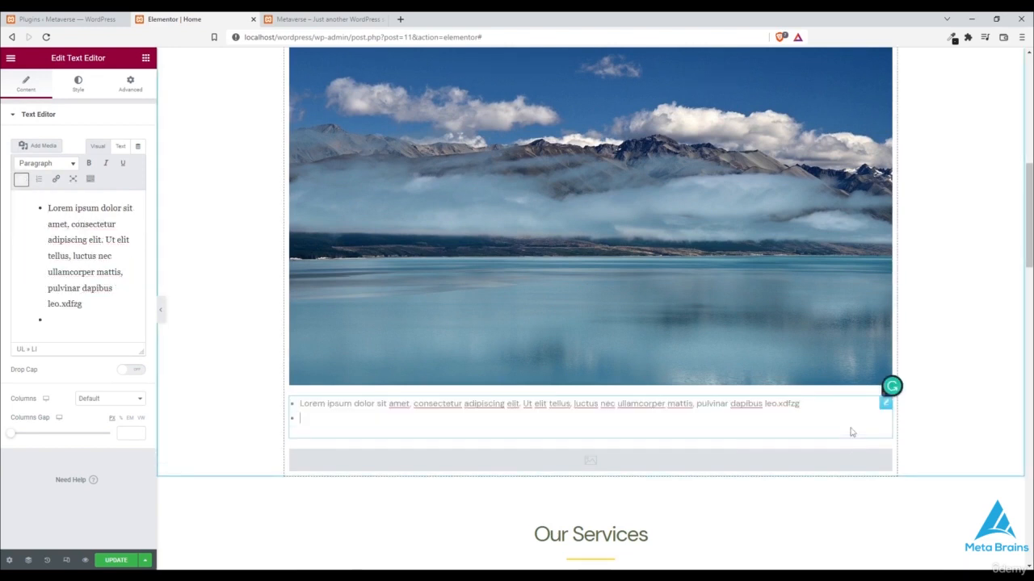
text(afafa)
key(Return)
text(a)
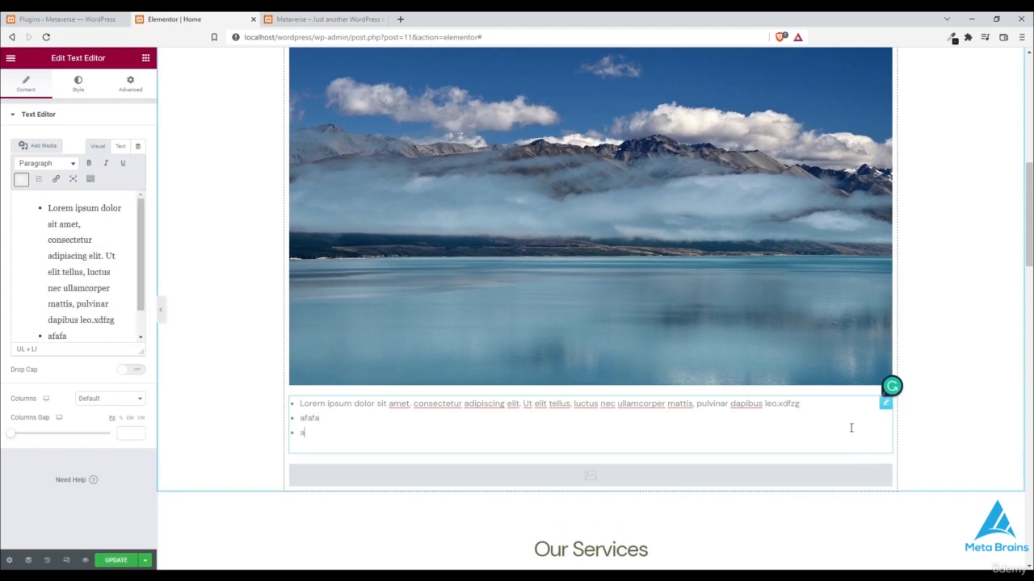
- Delete the test text and the extra bullets after the placeholder sentence
key(BackSpace)
key(BackSpace)
key(BackSpace)
key(BackSpace)
key(BackSpace)
key(BackSpace)
key(BackSpace)
key(BackSpace)
key(BackSpace)
key(BackSpace)
key(BackSpace)
key(BackSpace)
key(BackSpace)
key(BackSpace)
key(BackSpace)
key(BackSpace)
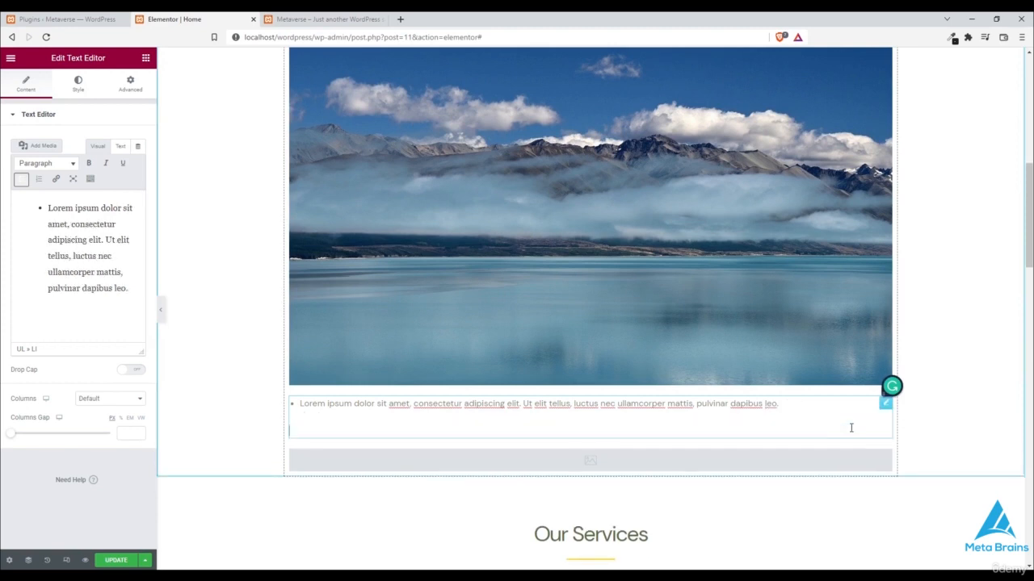
key(BackSpace)
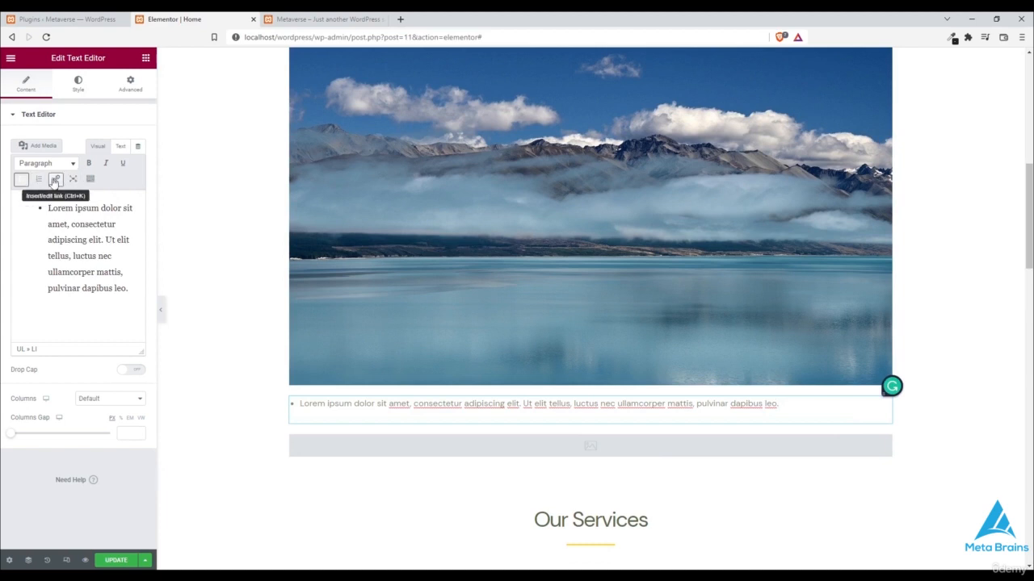
- Try the link and distraction-free writing options on the placeholder sentence, and turn off its bulleted list format
click(55, 179)
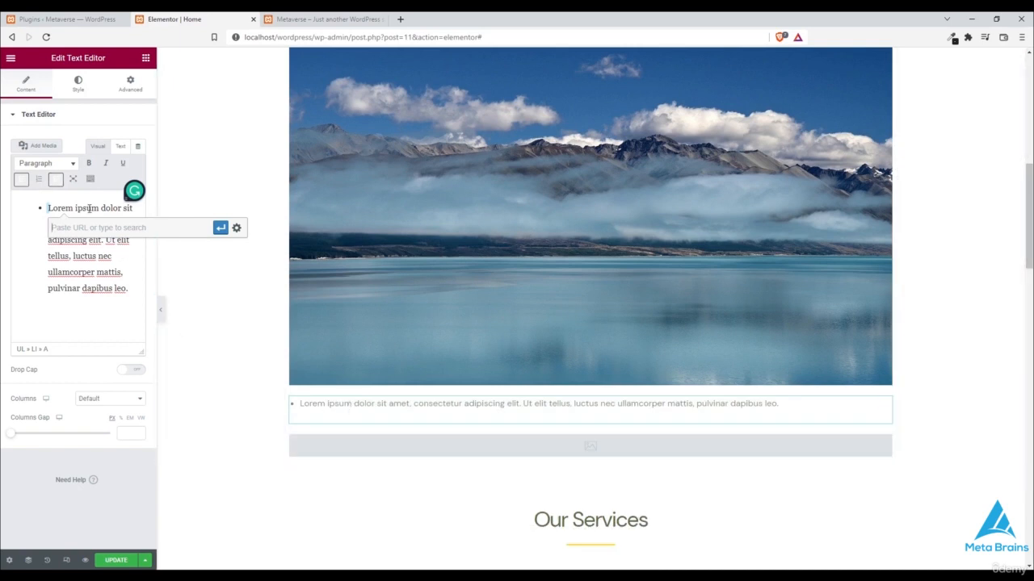
click(72, 181)
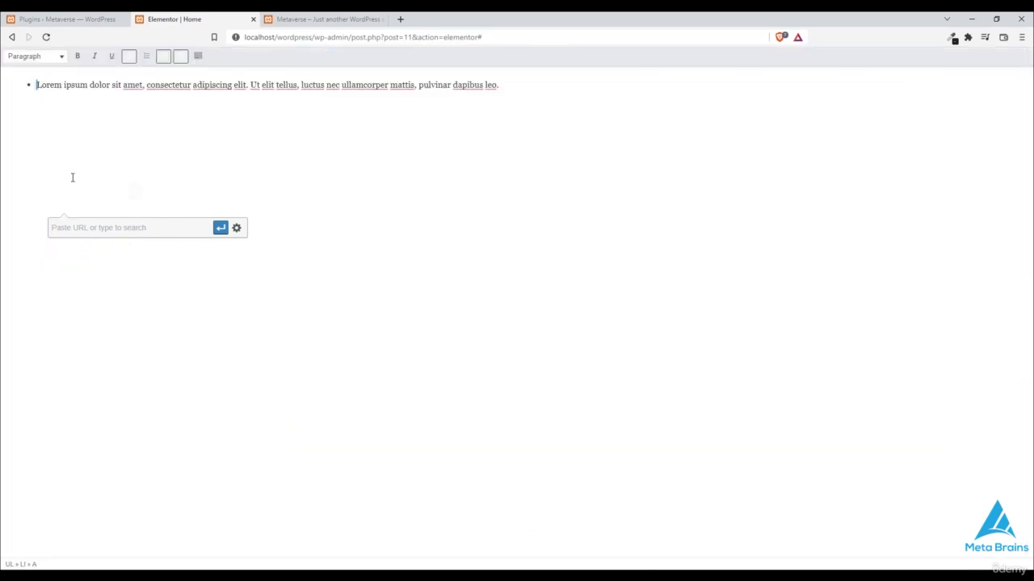
click(13, 38)
click(214, 133)
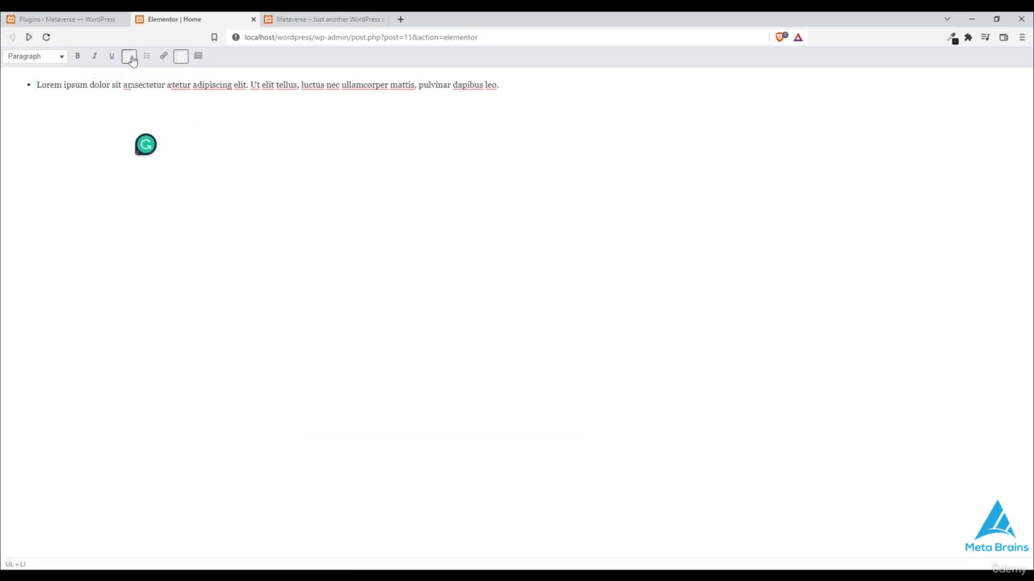
click(129, 55)
- Show the text editor's additional formatting options and leave distraction-free writing mode
click(197, 56)
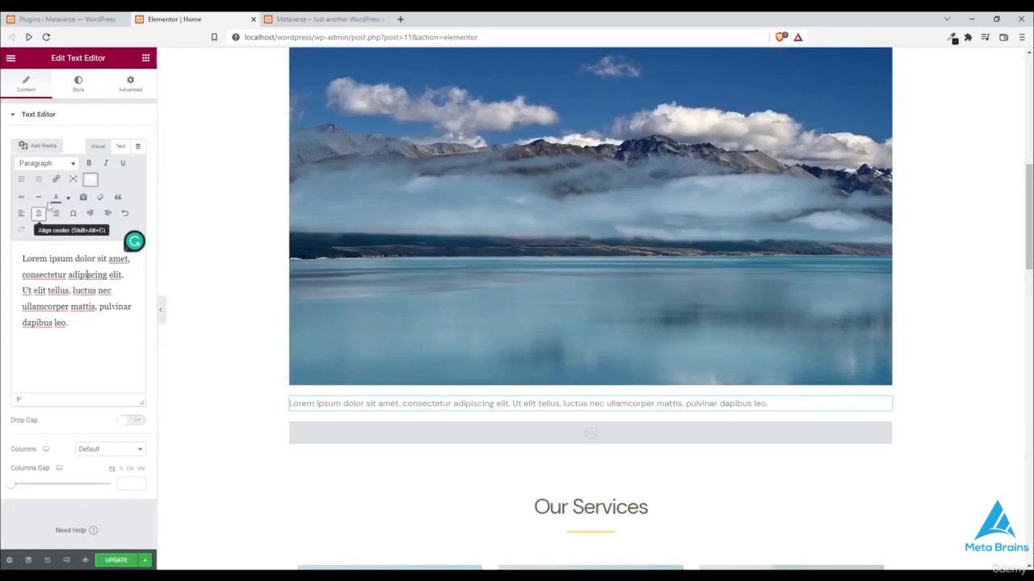
drag(768, 404, 299, 402)
click(627, 402)
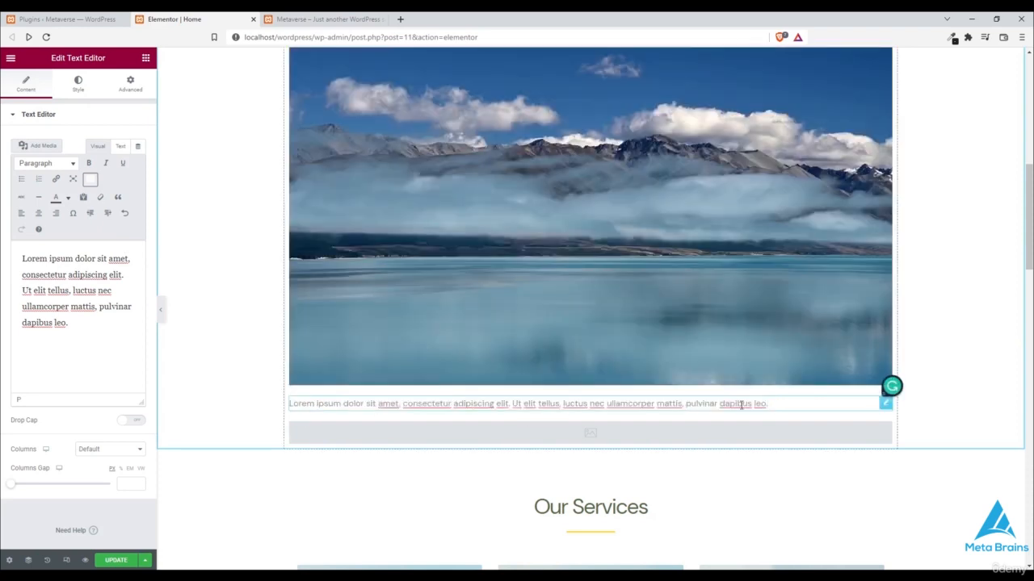
- Add a Video widget below the placeholder paragraph and keep YouTube as its source
double_click(10, 59)
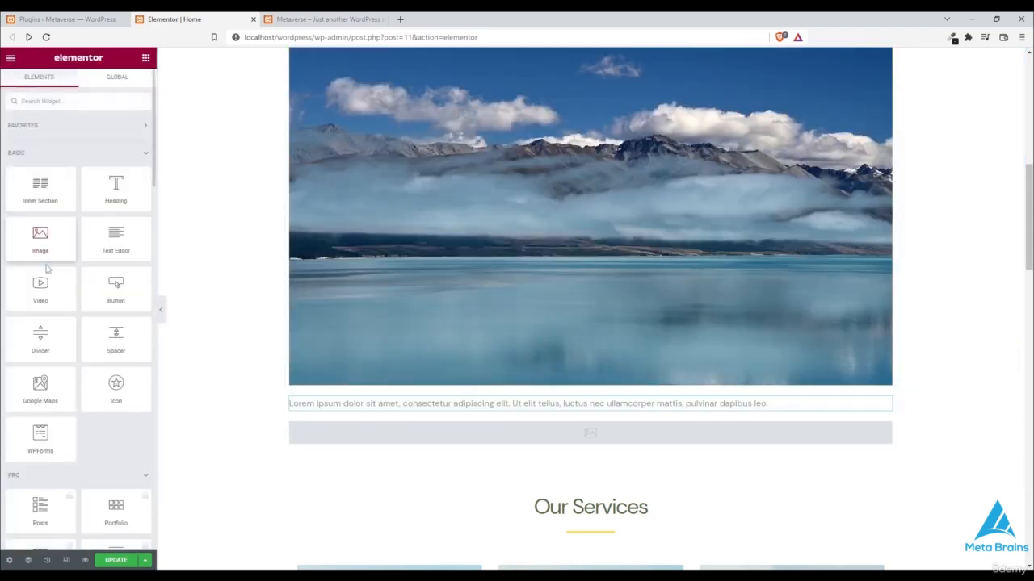
drag(48, 301, 565, 429)
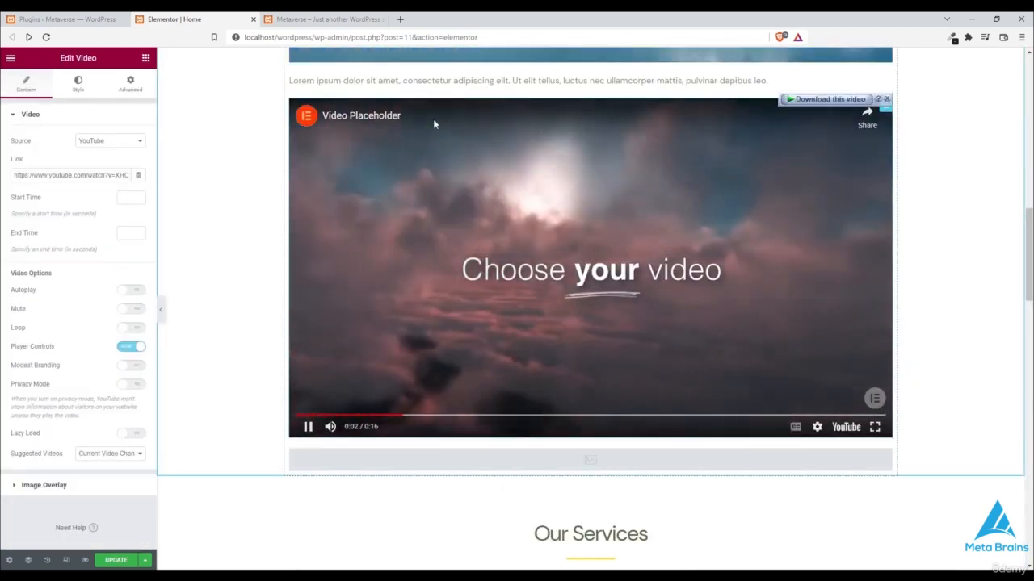
click(308, 428)
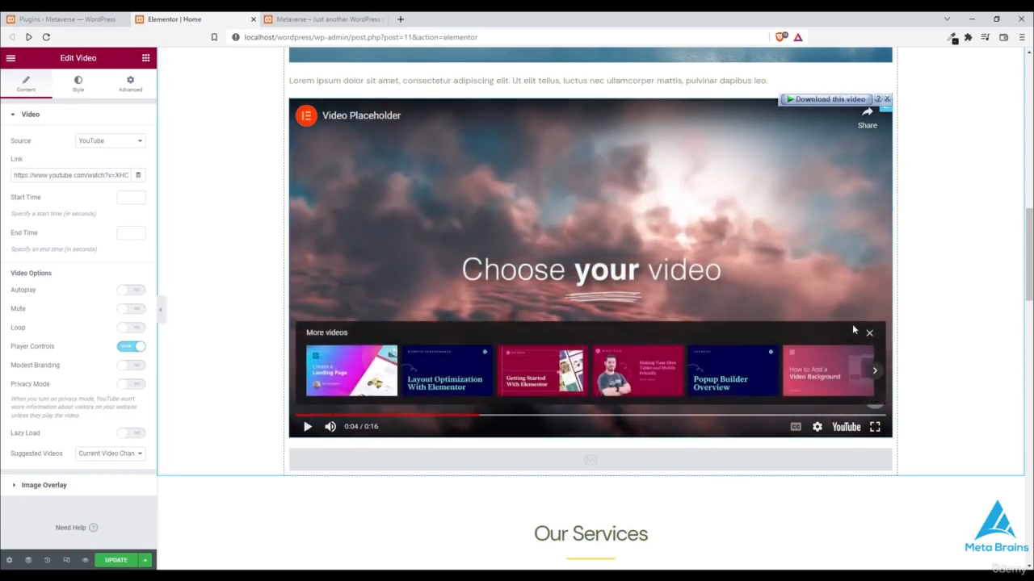
click(869, 334)
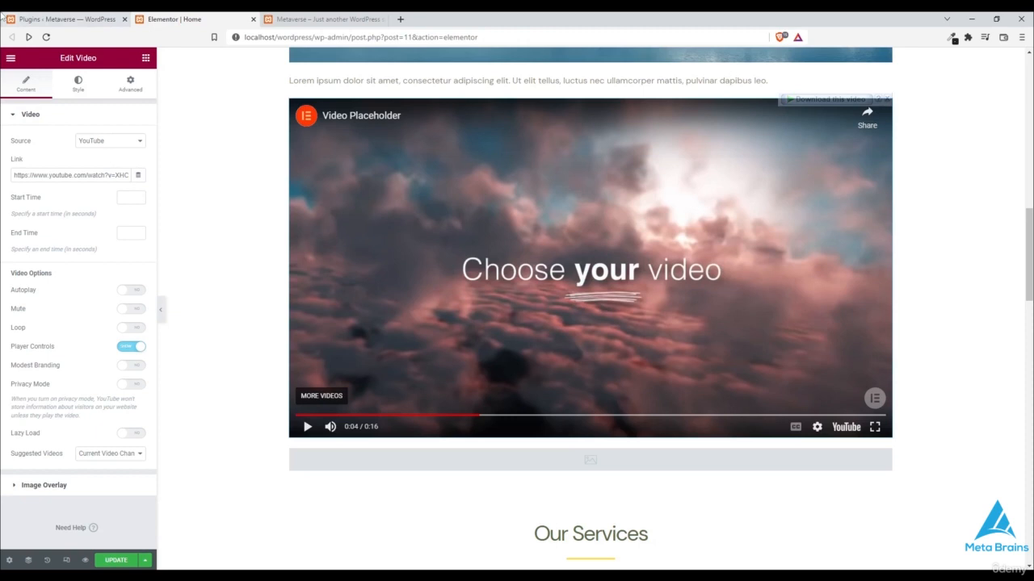
click(134, 142)
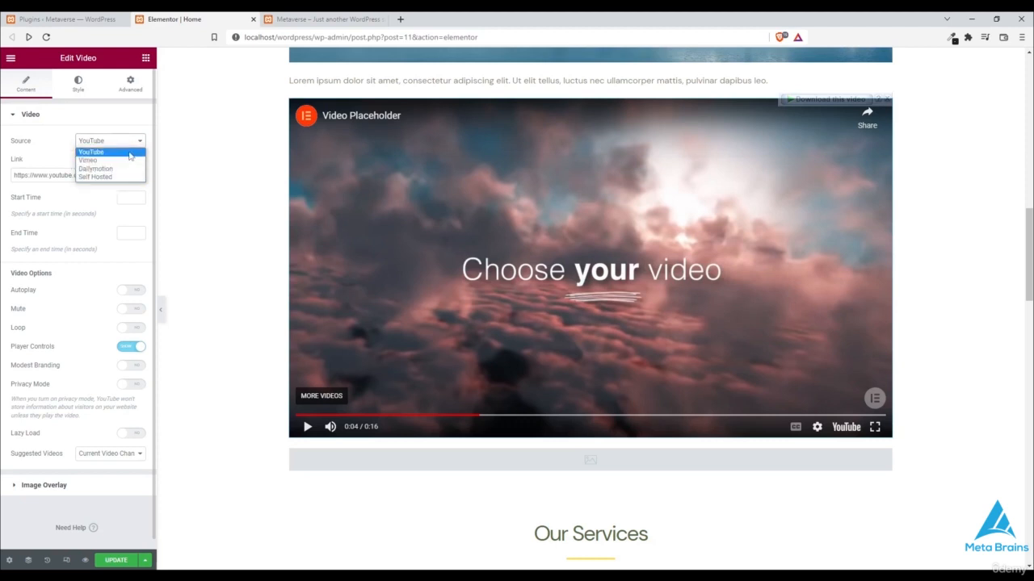
click(135, 144)
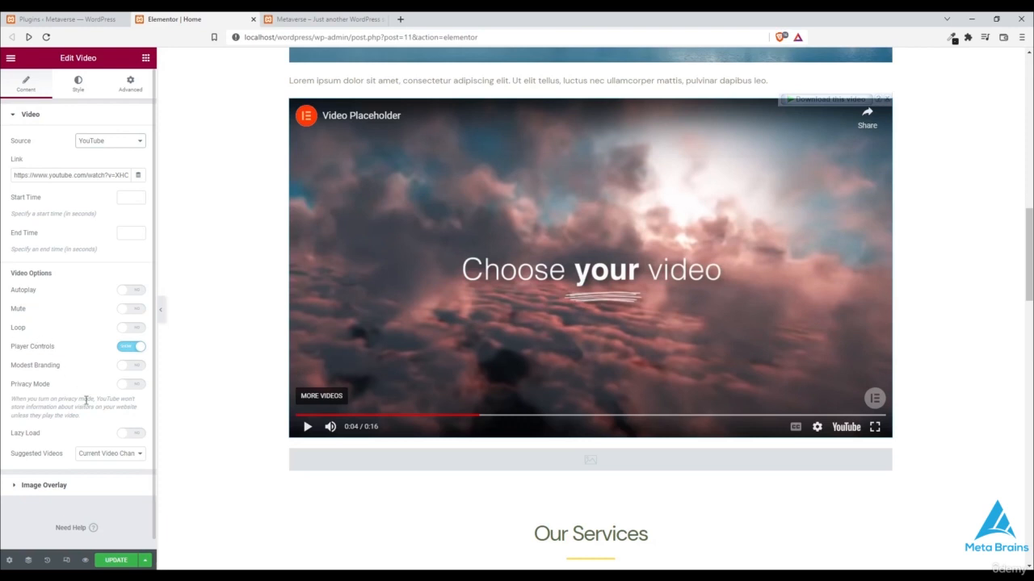
- Set the brightness in the video's CSS filters to 152
click(77, 84)
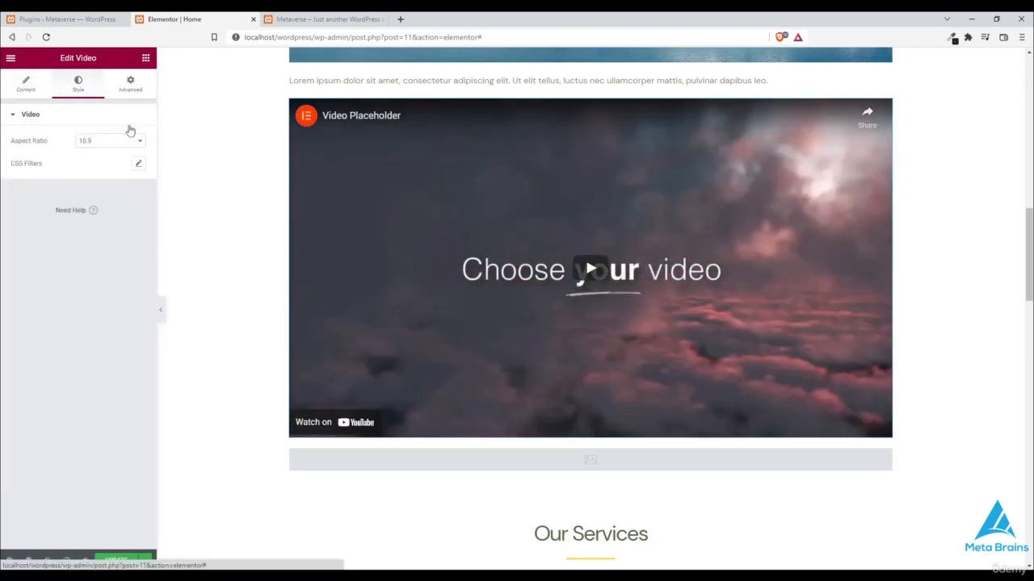
click(138, 163)
drag(35, 231, 82, 231)
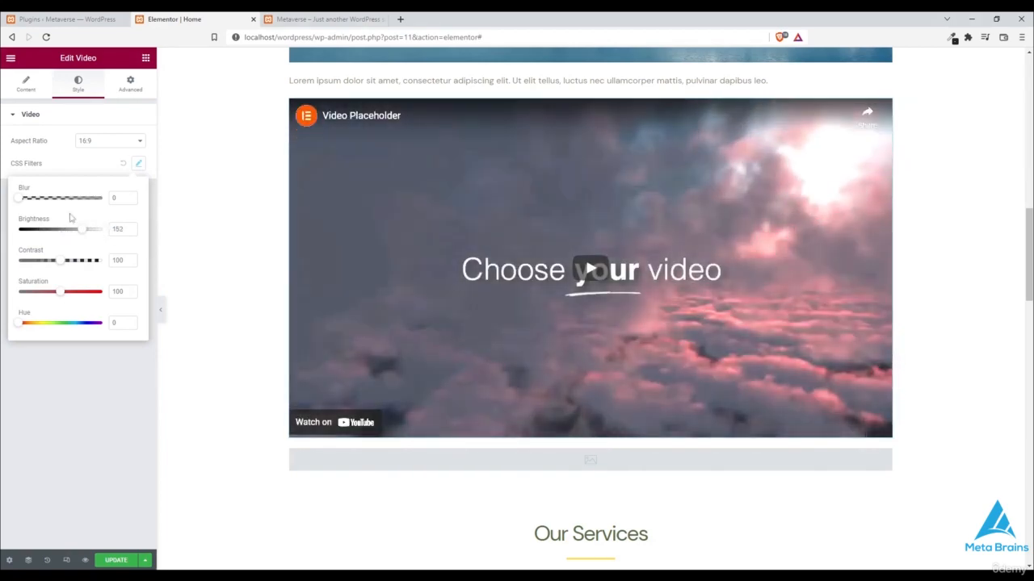
- Add a Button widget below the empty Image widget under the video and center-align it
click(130, 84)
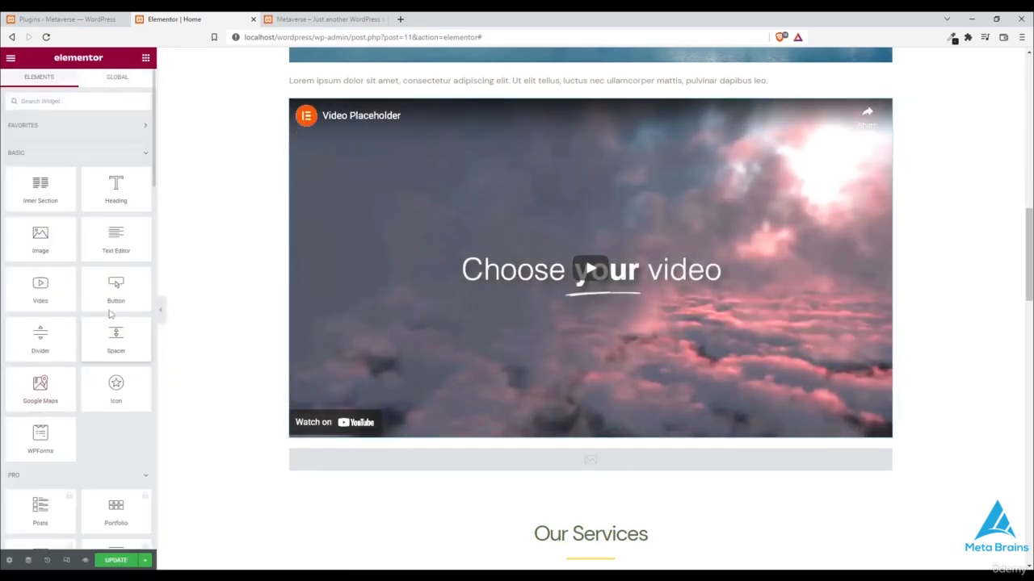
drag(115, 287, 621, 469)
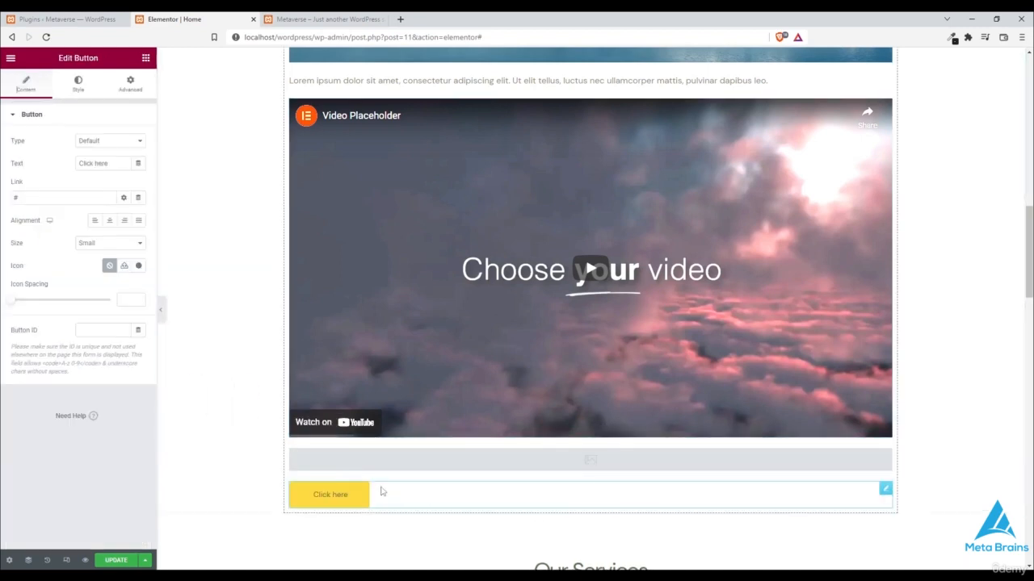
click(110, 220)
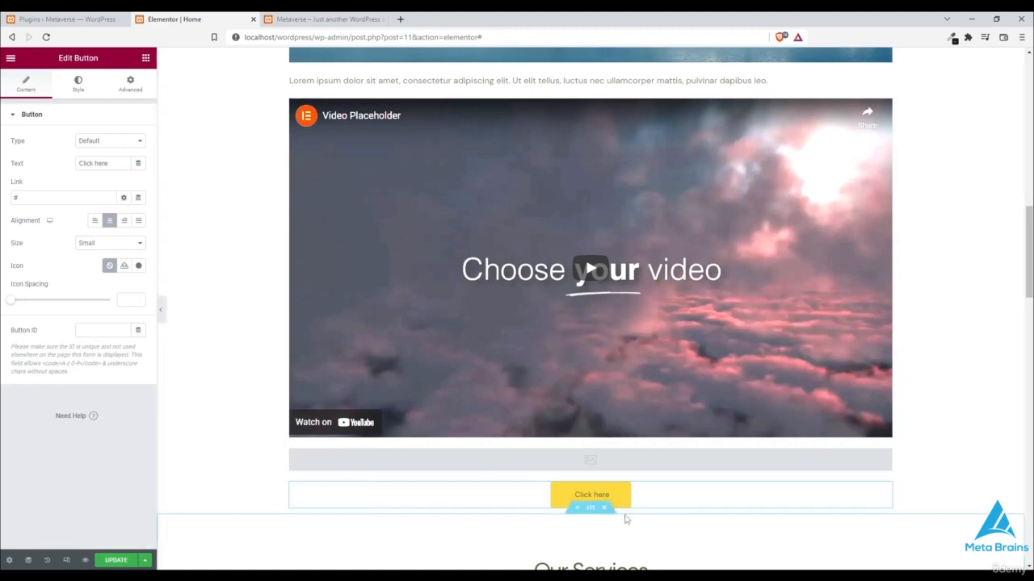
- Change the button's text to "view all"
triple_click(109, 165)
key(BackSpace)
text(view all)
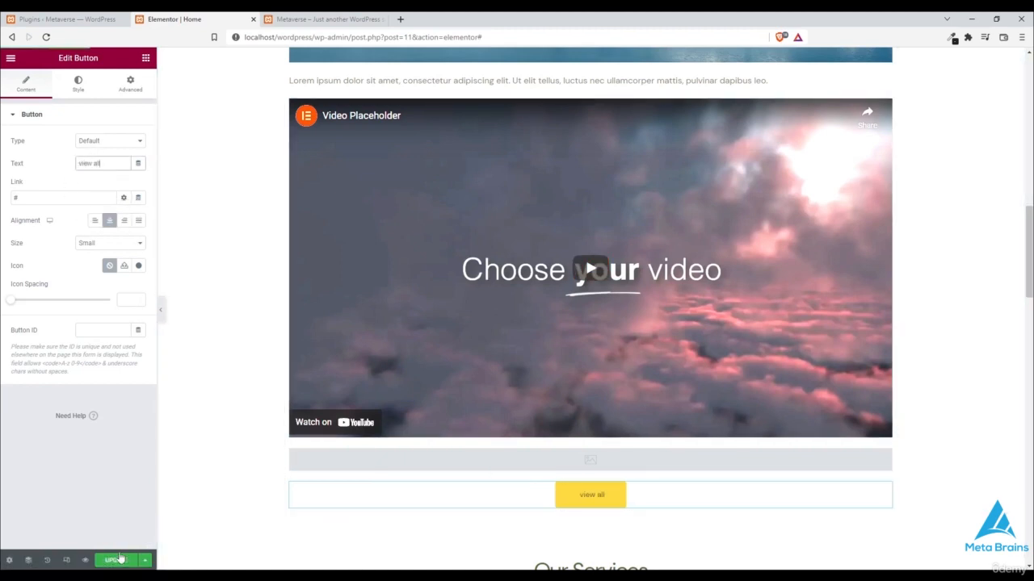
click(118, 560)
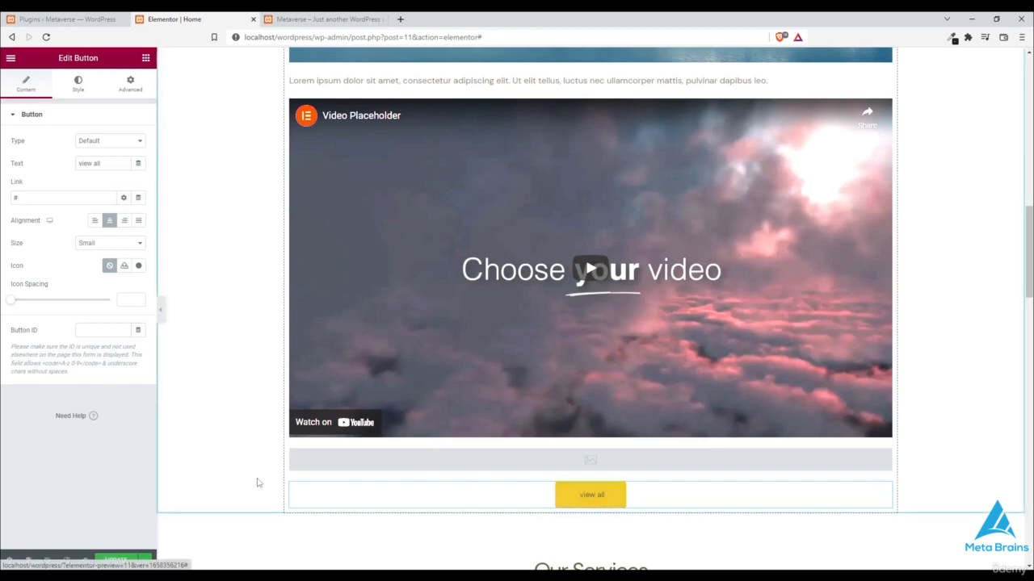
- Add the "Grin alt" icon from the icon library to the "view all" button, declining unfiltered file uploads
click(125, 270)
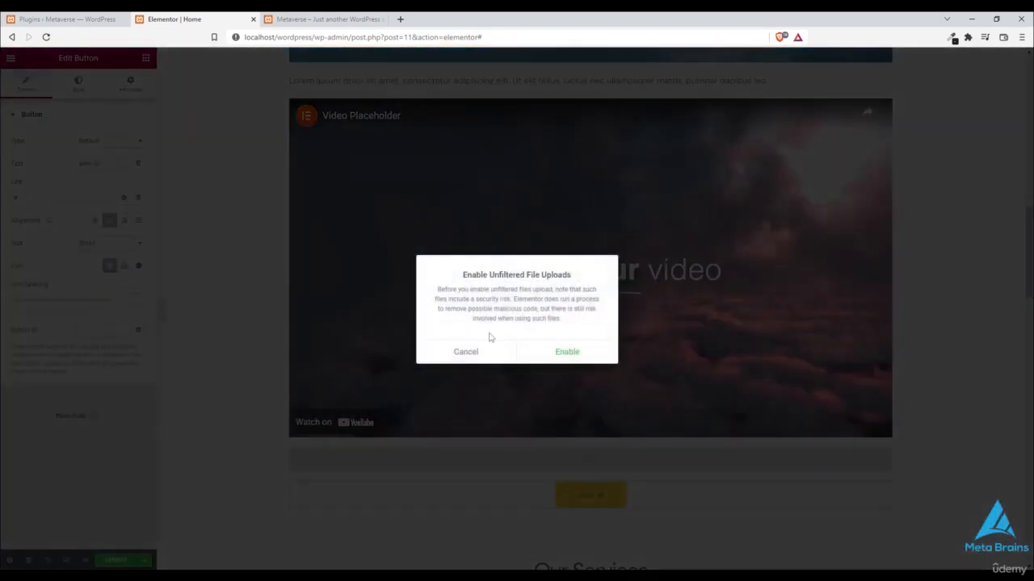
click(468, 353)
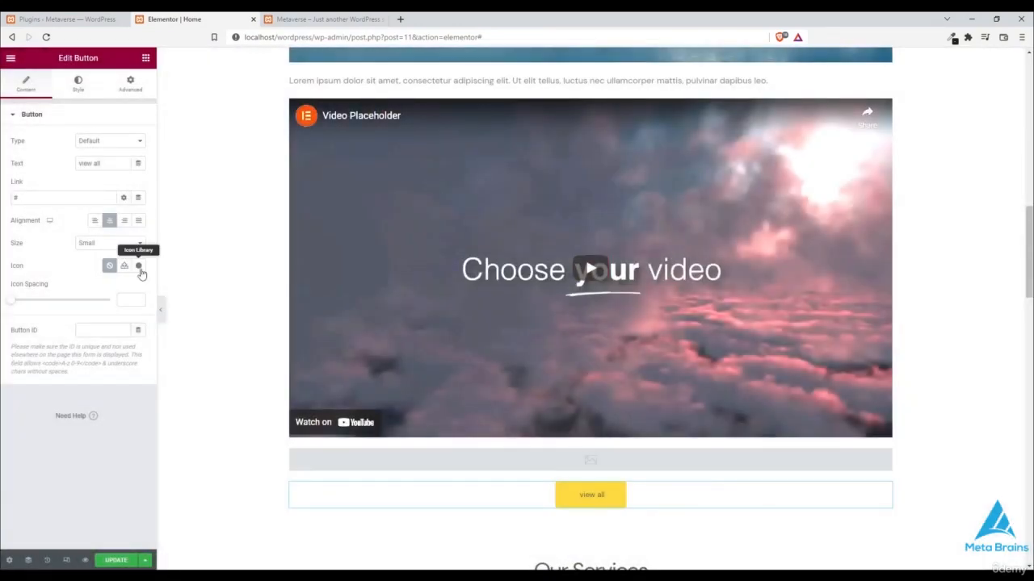
click(138, 265)
scroll(614, 428, down, 5)
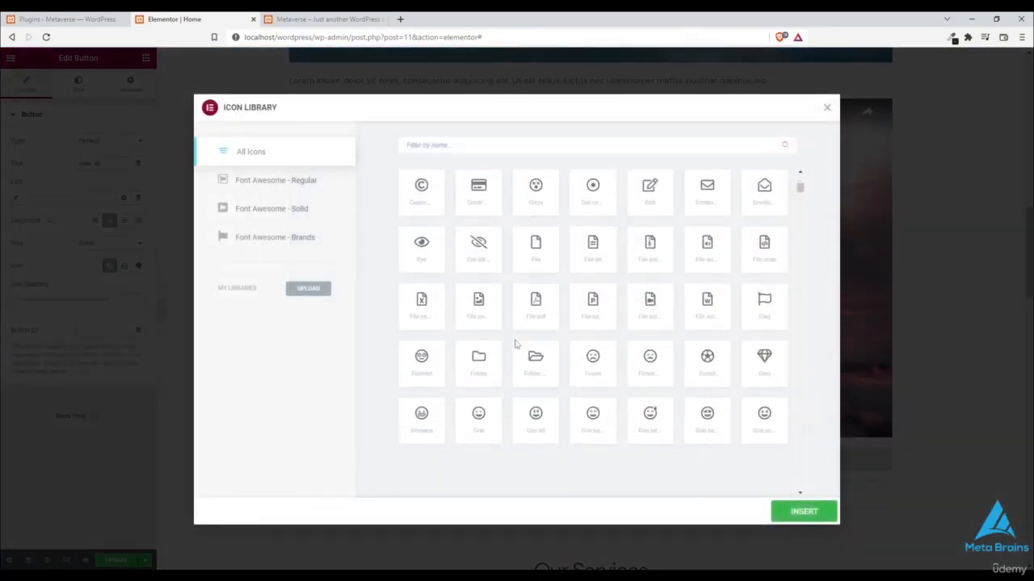
scroll(517, 346, up, 4)
scroll(517, 346, down, 3)
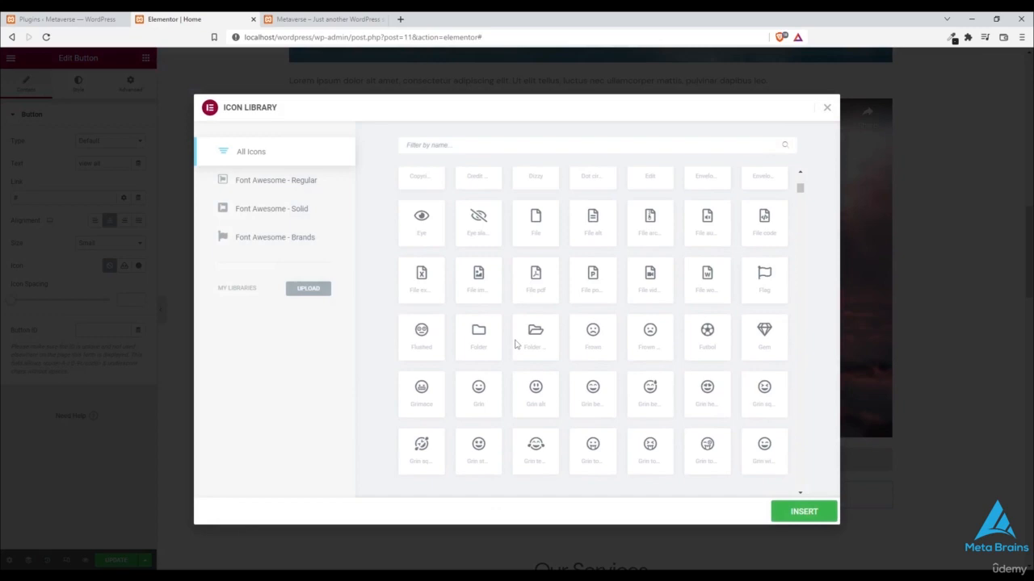
click(533, 395)
click(799, 508)
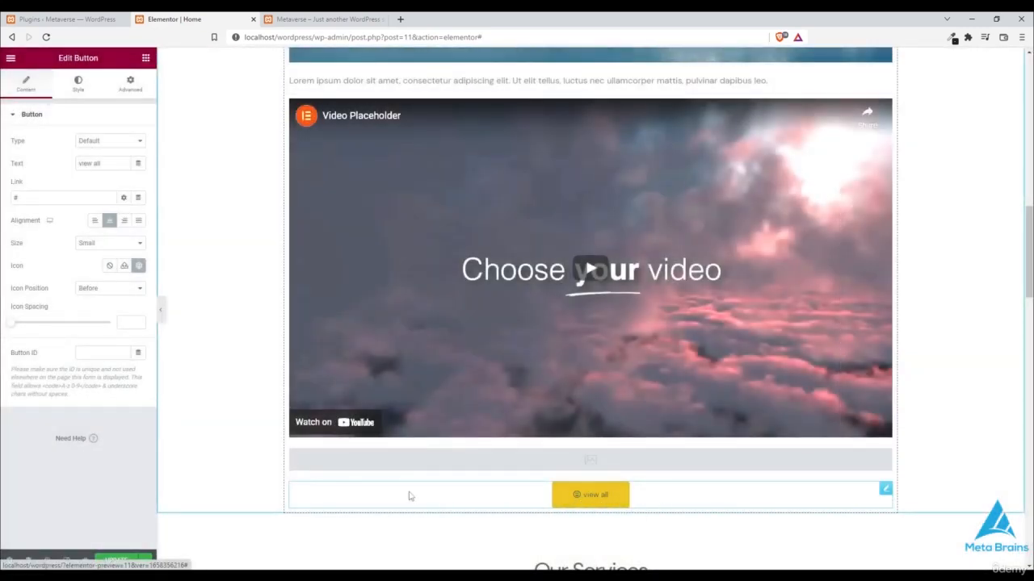
- Try placing the button's icon after its text and return the icon position to Before
click(96, 290)
click(100, 299)
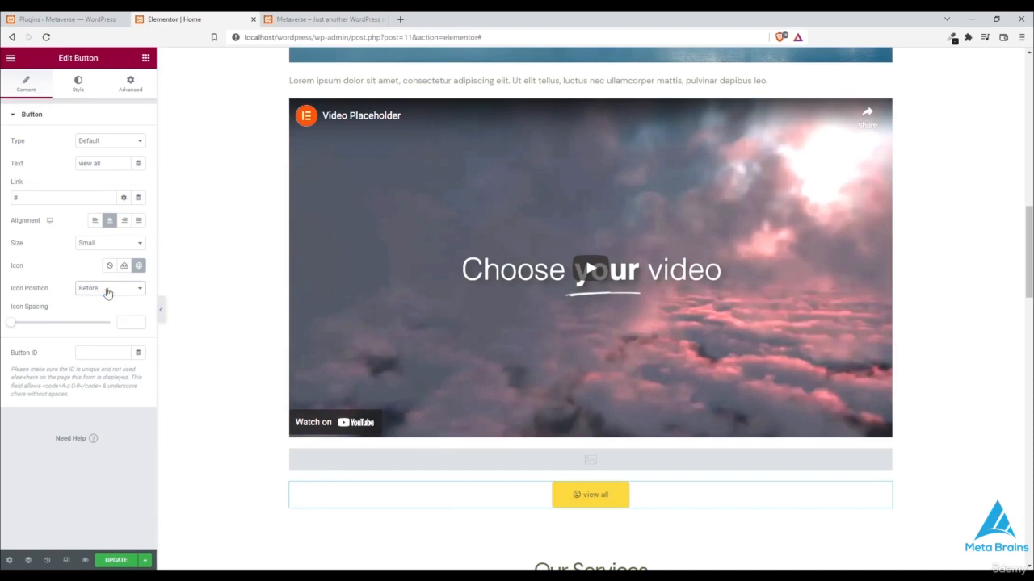
click(104, 291)
click(111, 308)
click(113, 290)
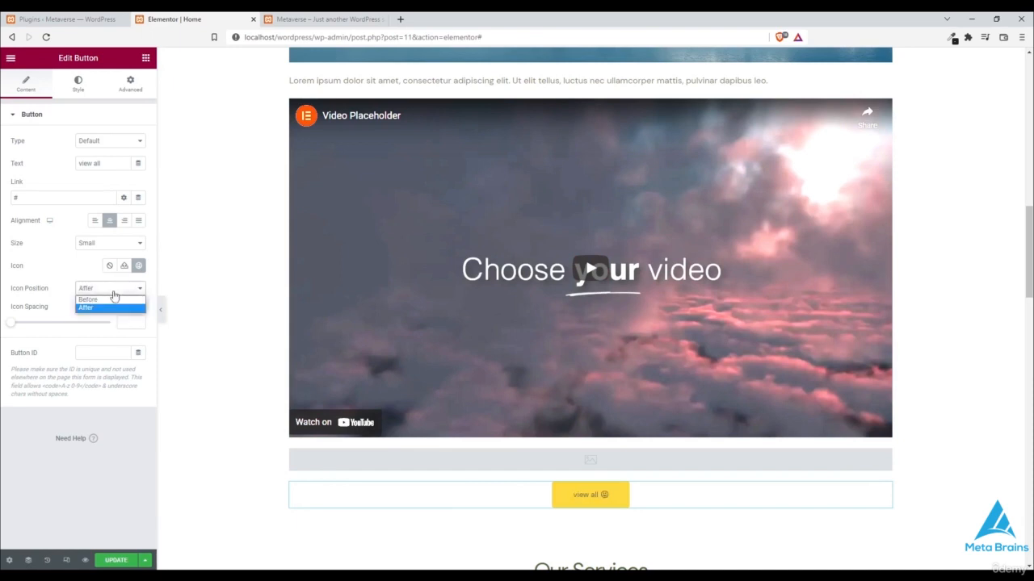
click(108, 307)
click(109, 291)
click(110, 300)
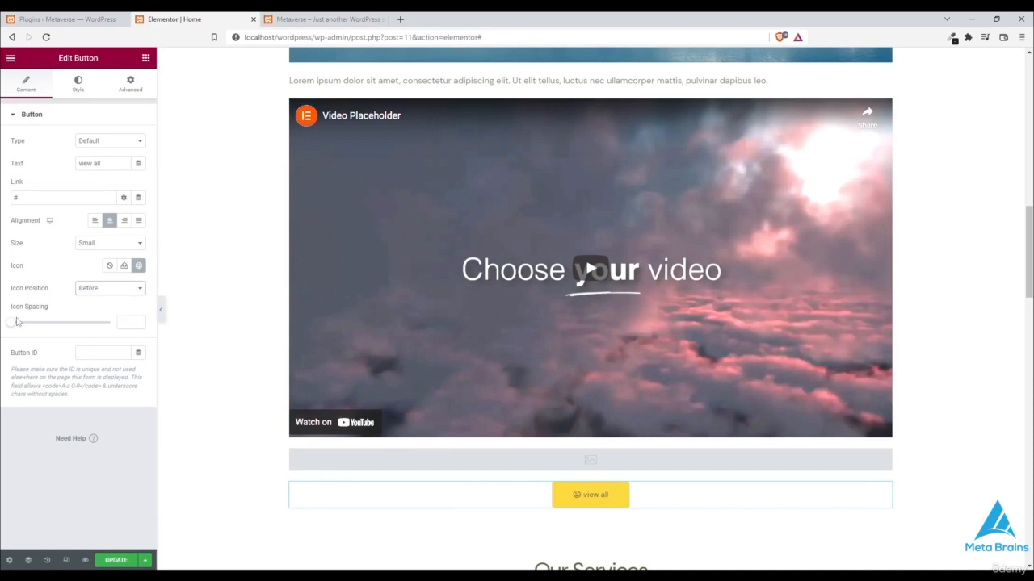
- Set the button's icon spacing to 0 and its type to Info
mouse_move(12, 323)
mouse_down()
mouse_move(66, 326)
mouse_move(9, 330)
mouse_move(55, 326)
mouse_move(17, 327)
mouse_up()
click(93, 141)
click(103, 169)
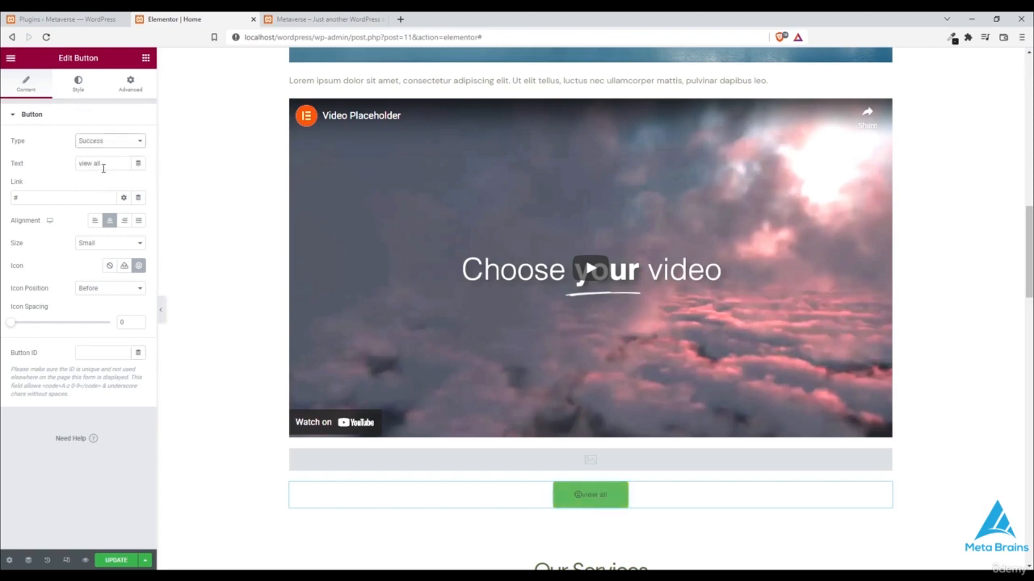
click(127, 141)
click(121, 160)
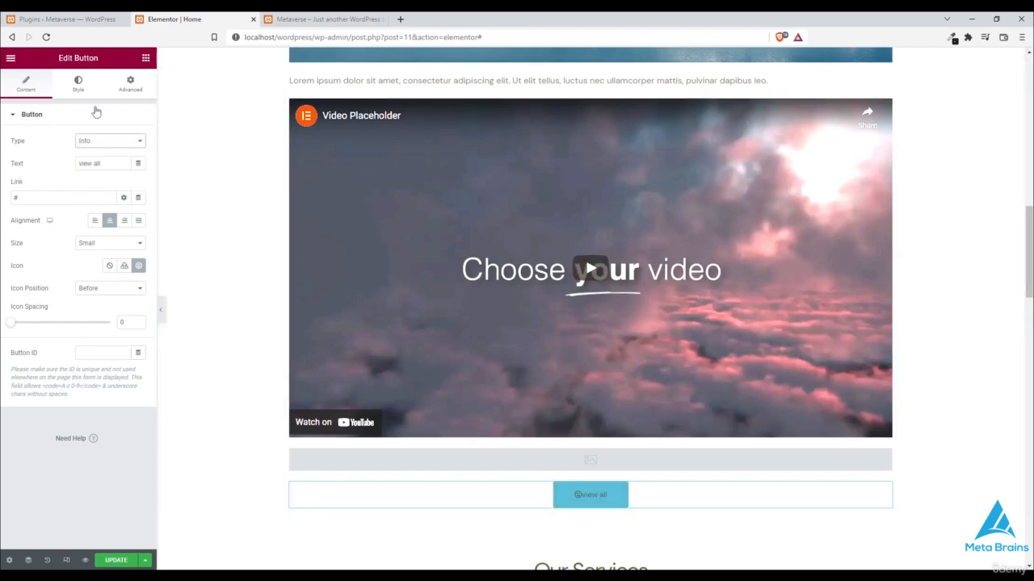
- Give the button a Classic background in dark brown, #563838, in its normal state
click(79, 84)
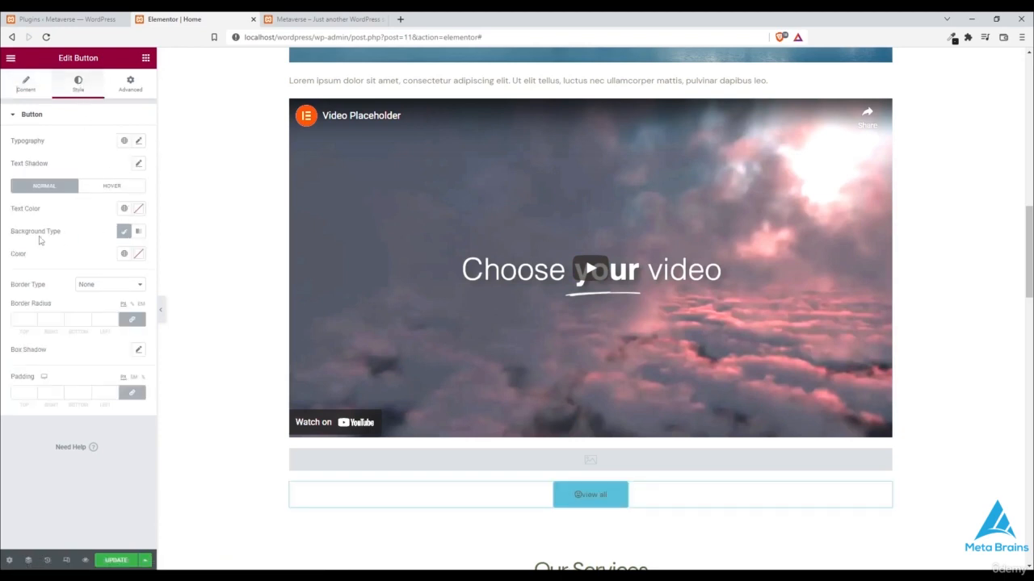
click(127, 233)
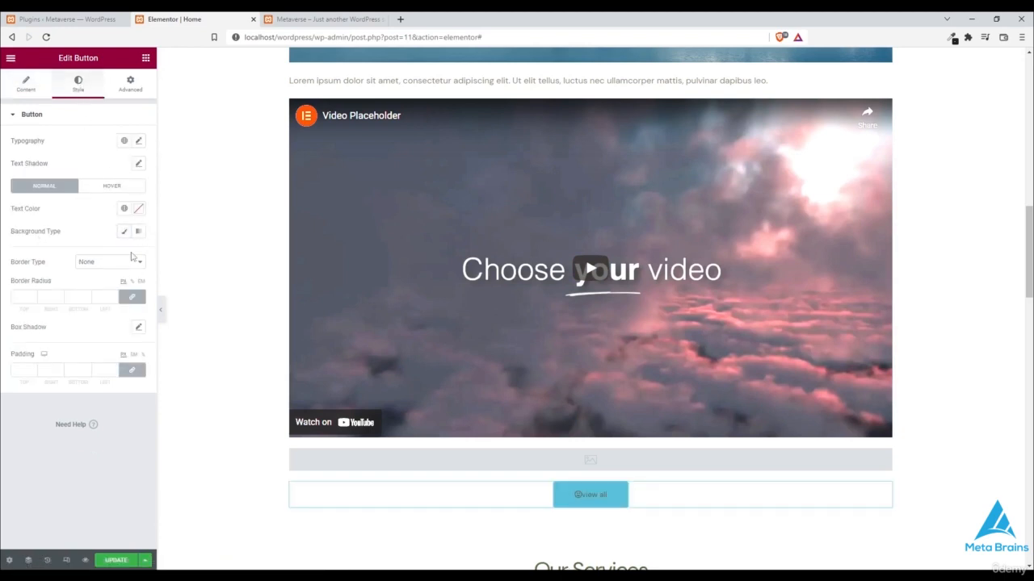
click(126, 233)
click(139, 239)
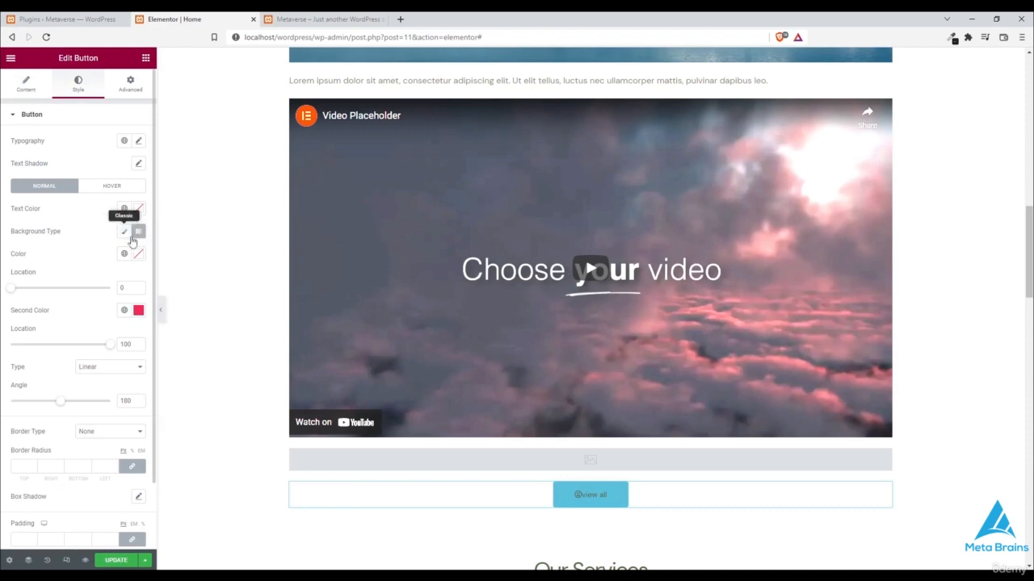
click(138, 235)
click(127, 232)
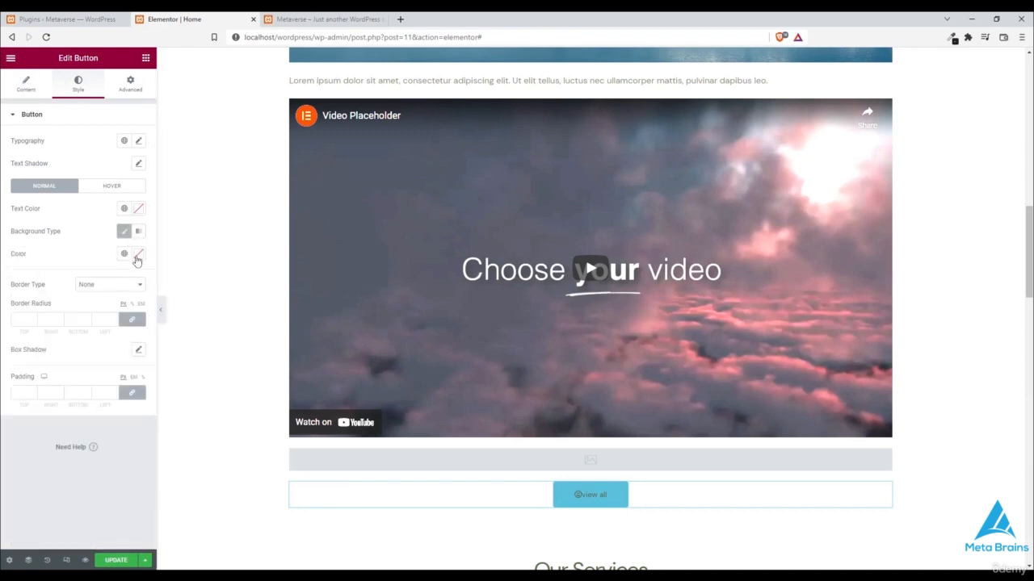
click(139, 255)
click(164, 307)
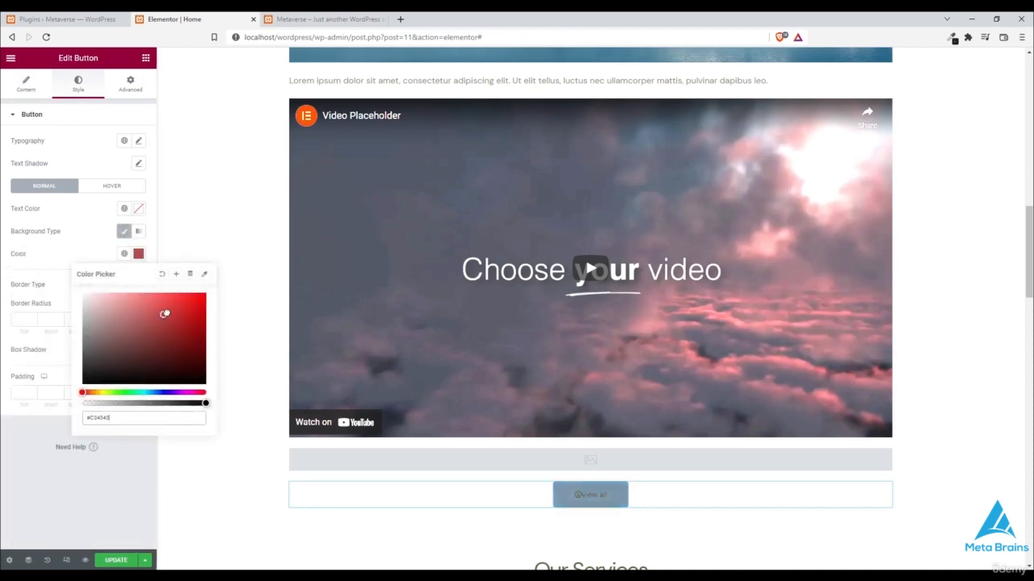
click(107, 333)
drag(107, 334, 135, 352)
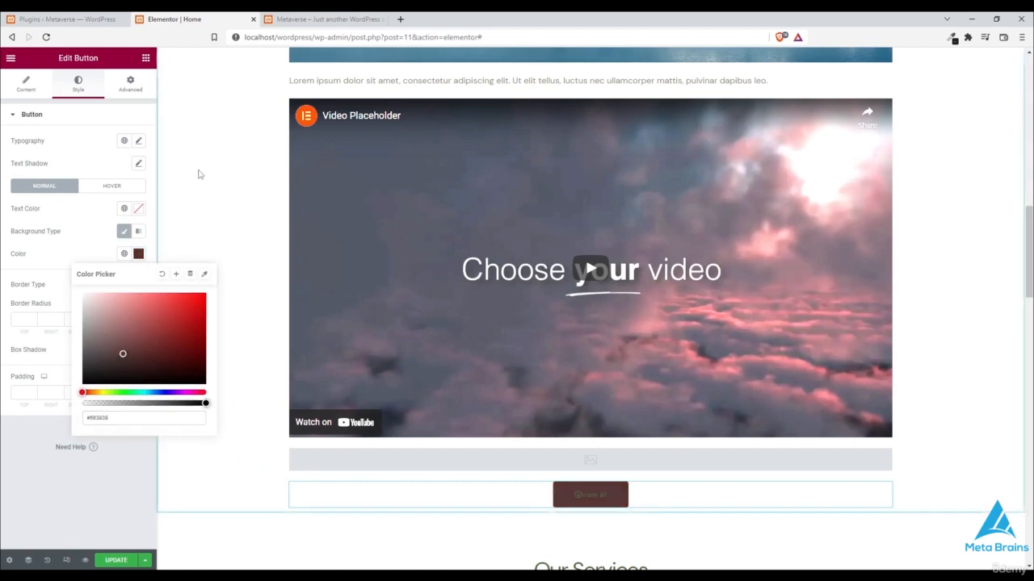
click(130, 84)
click(130, 84)
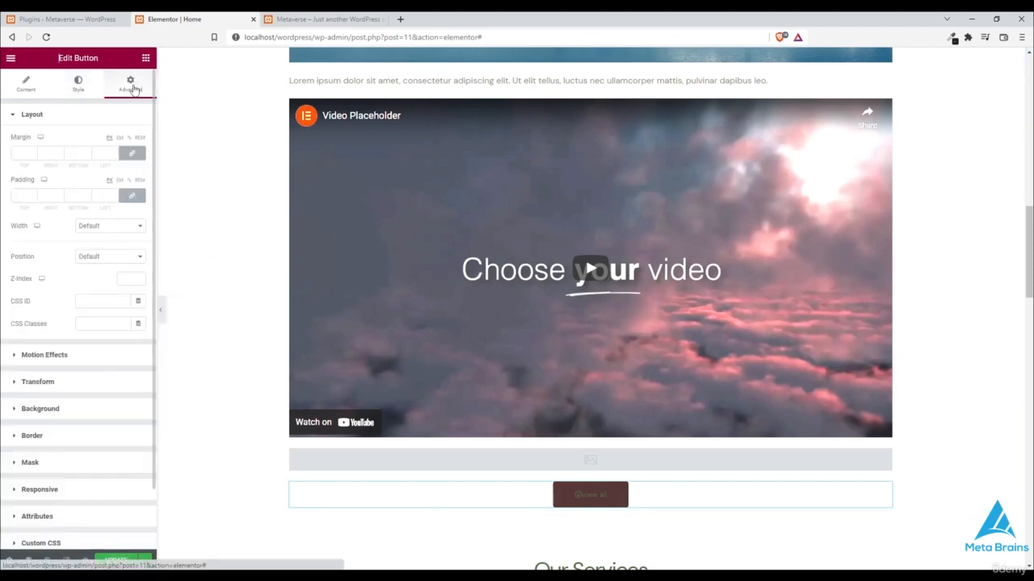
click(26, 93)
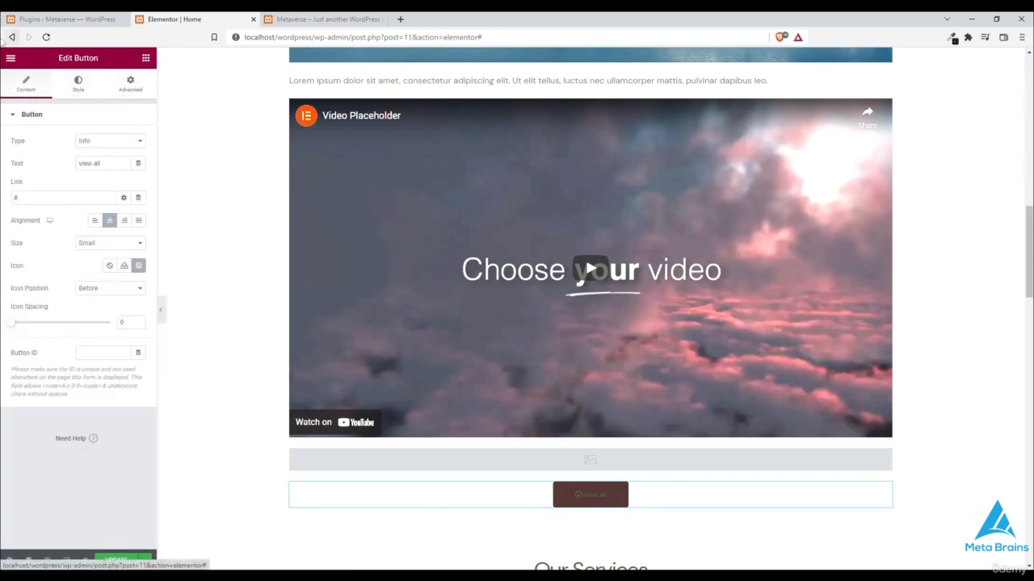